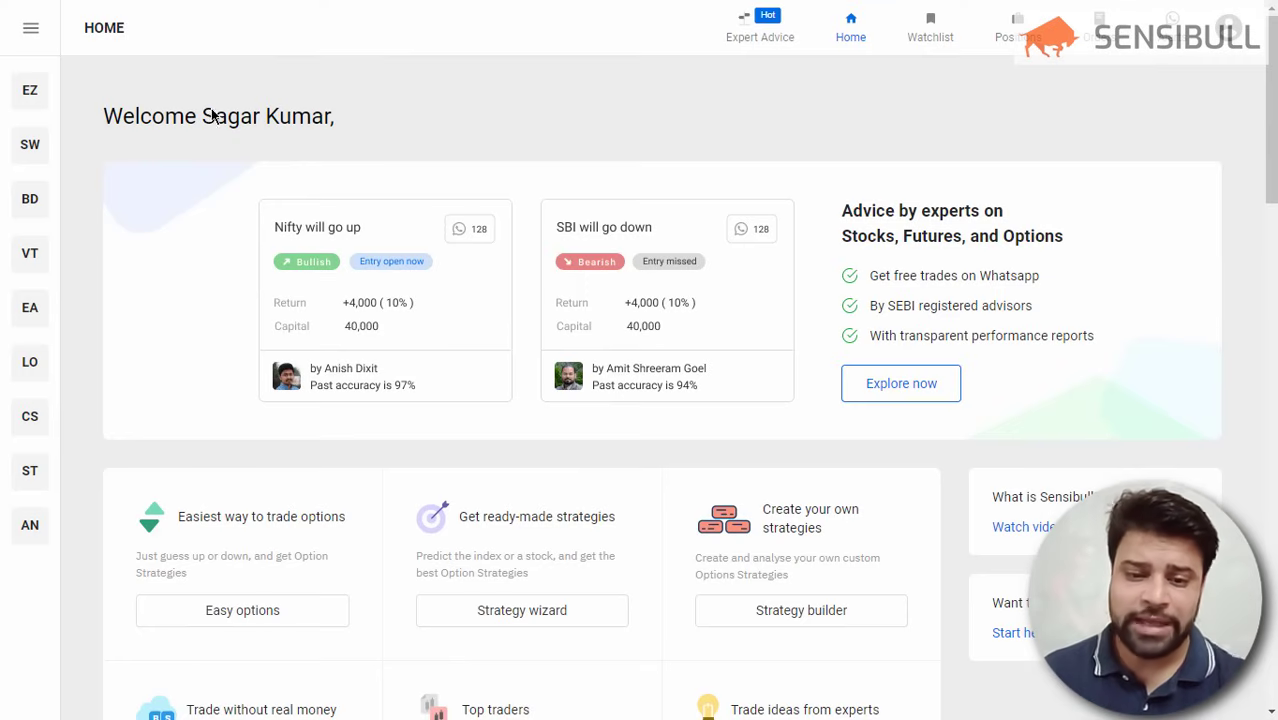
# Open the Strategy Builder and expand Positions to list stock positions with Total P&L +3.24L.
pyautogui.moveTo(40, 250)
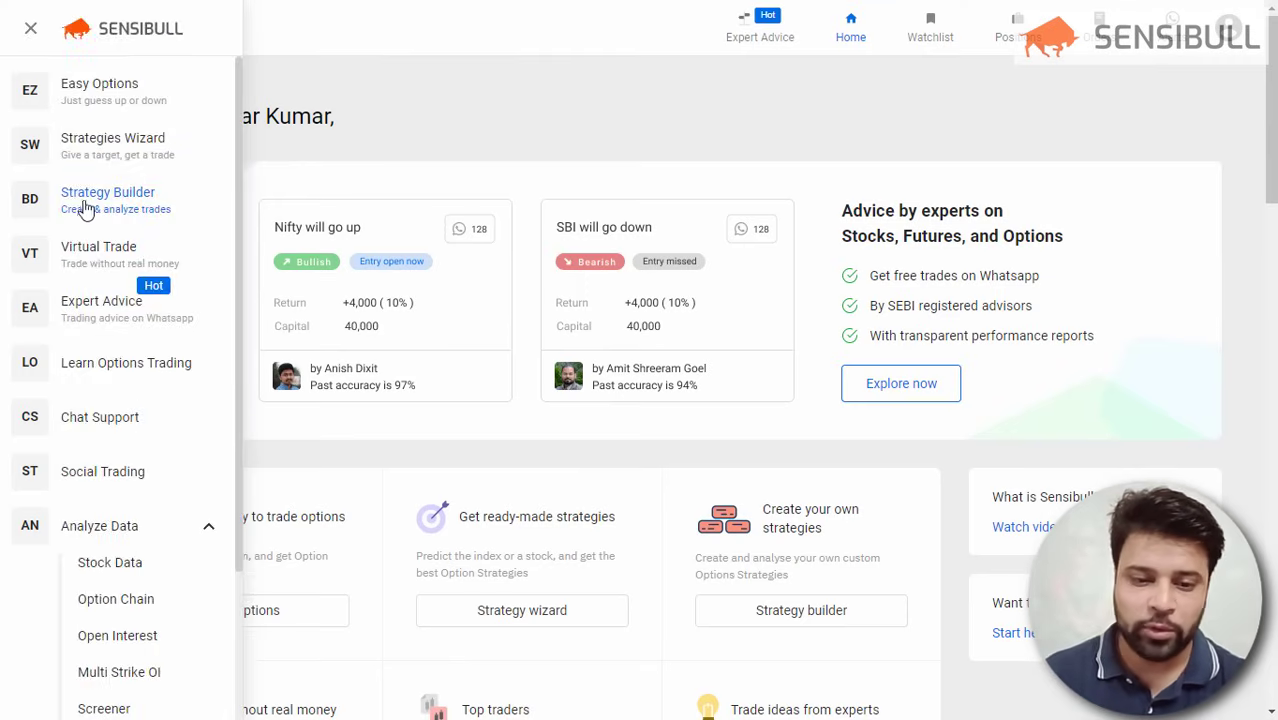
pyautogui.click(70, 203)
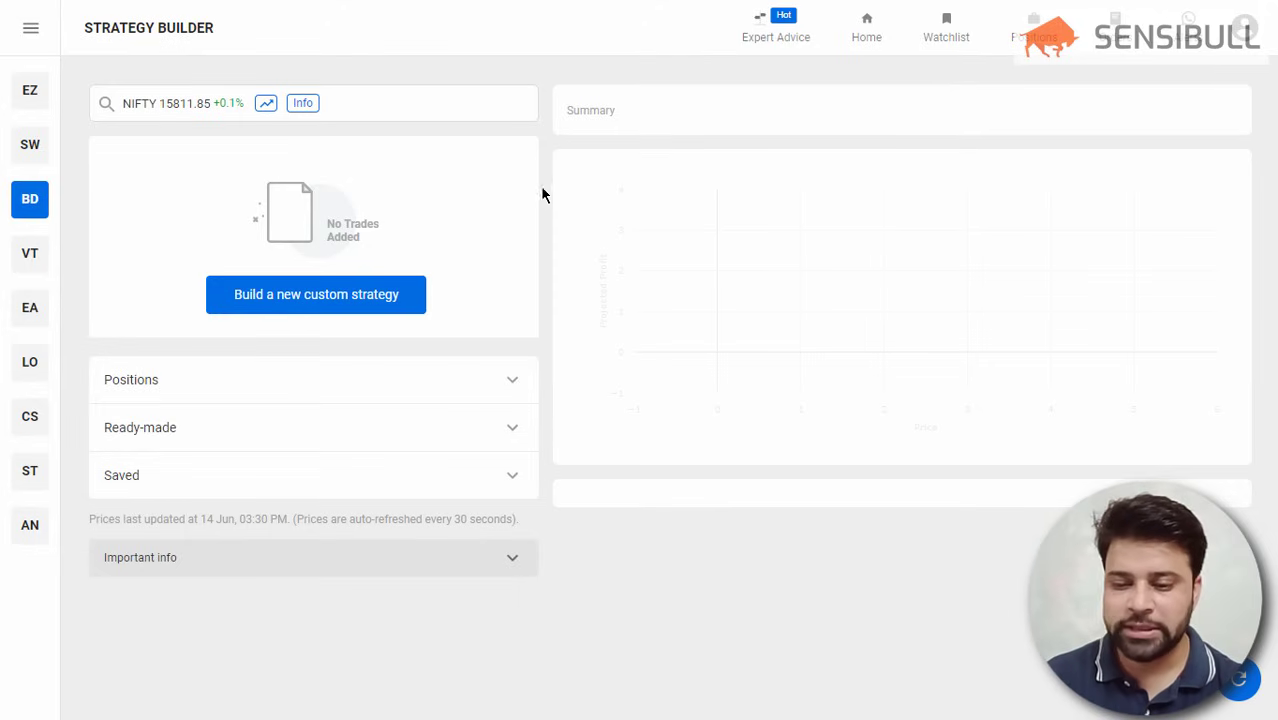
pyautogui.click(480, 384)
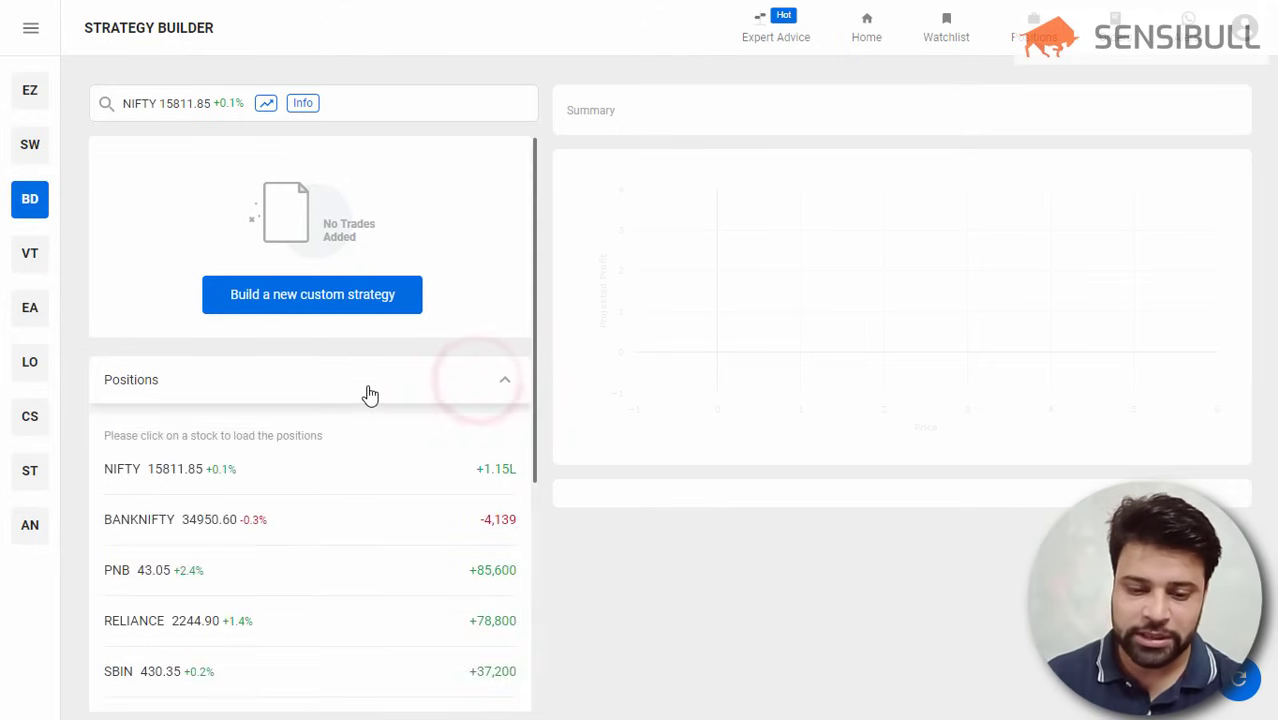
pyautogui.scroll(-3, 350, 430)
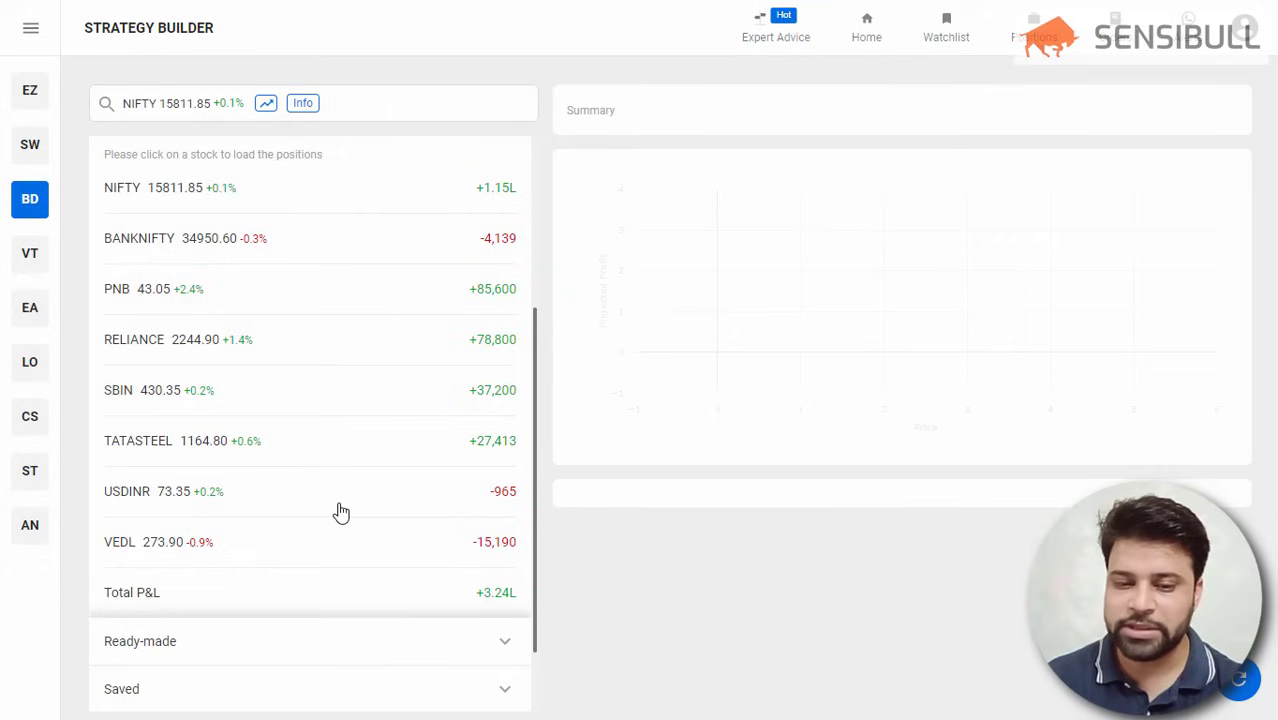
pyautogui.scroll(1, 341, 512)
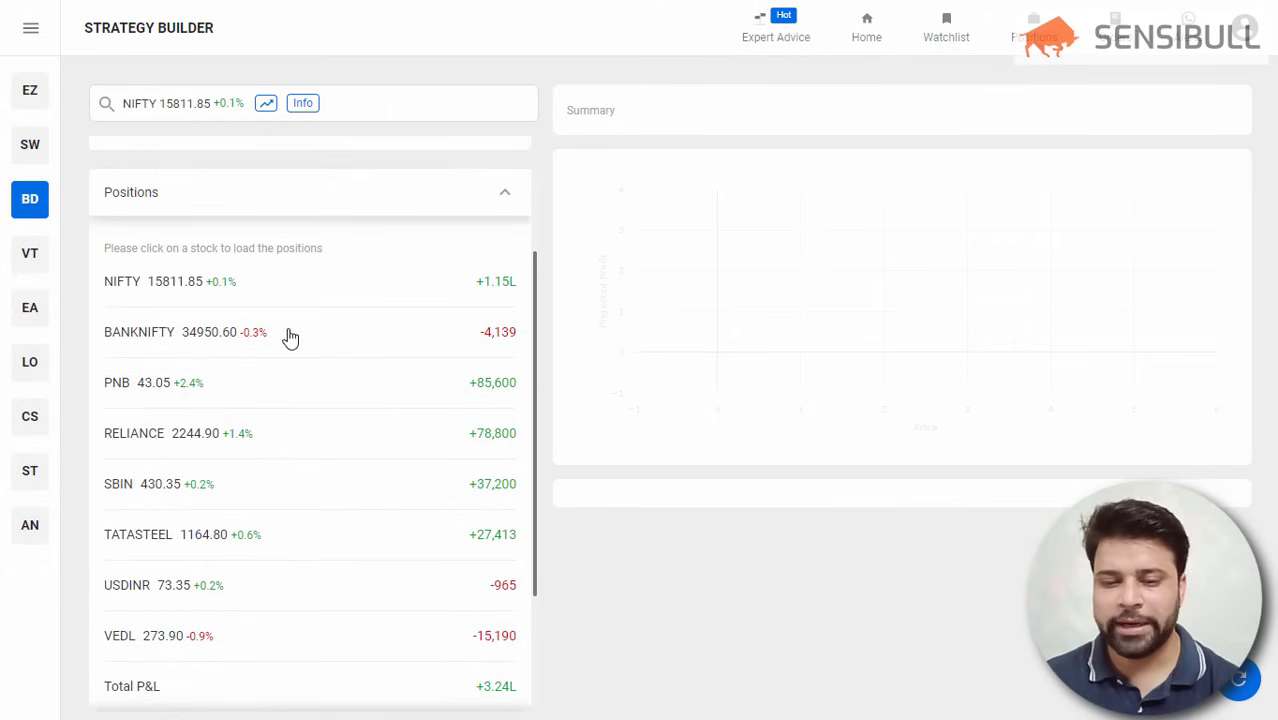
# Load the BANKNIFTY positions and set the target date to 22 Jun, 11:00 AM.
pyautogui.click(231, 340)
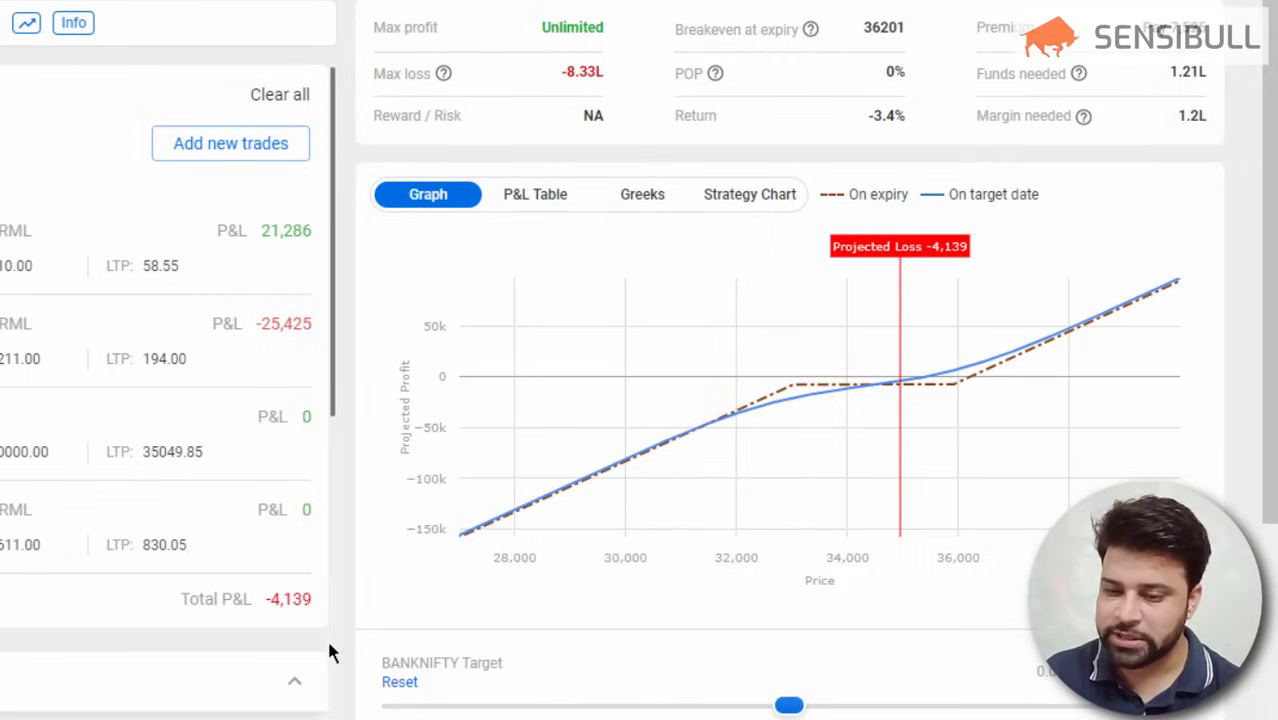
pyautogui.scroll(-3, 348, 492)
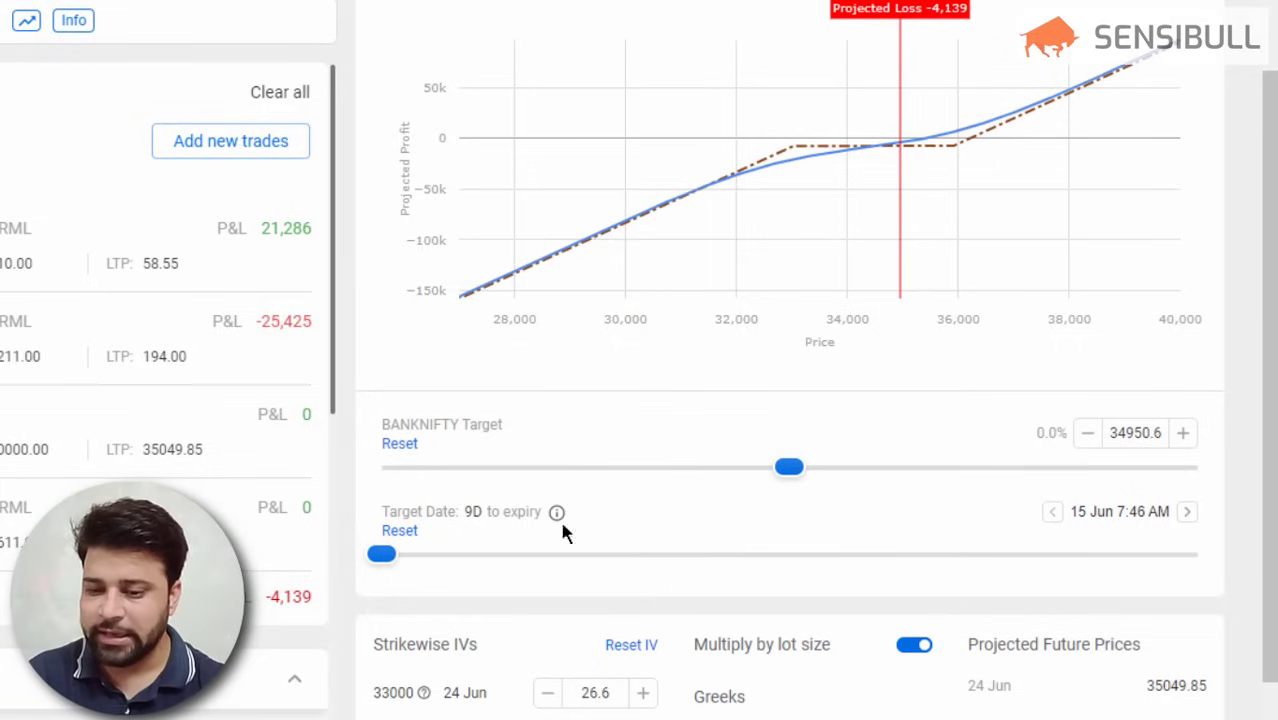
pyautogui.click(1103, 514)
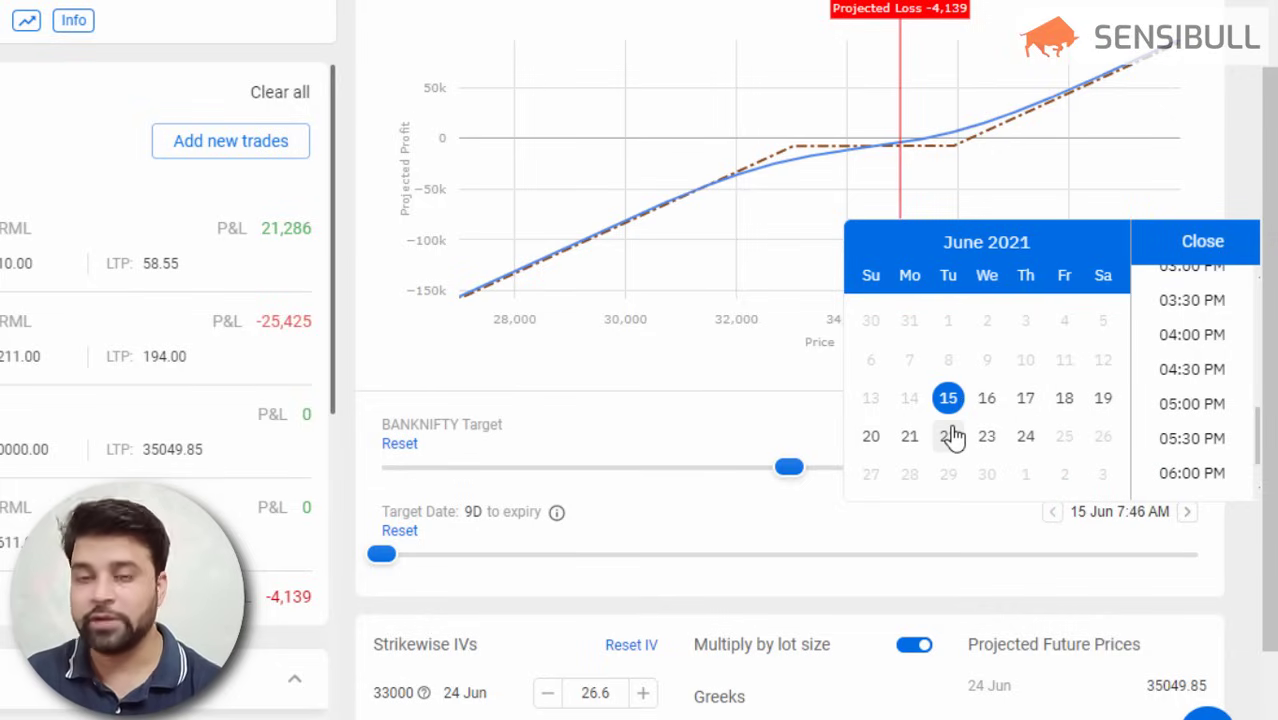
pyautogui.click(948, 440)
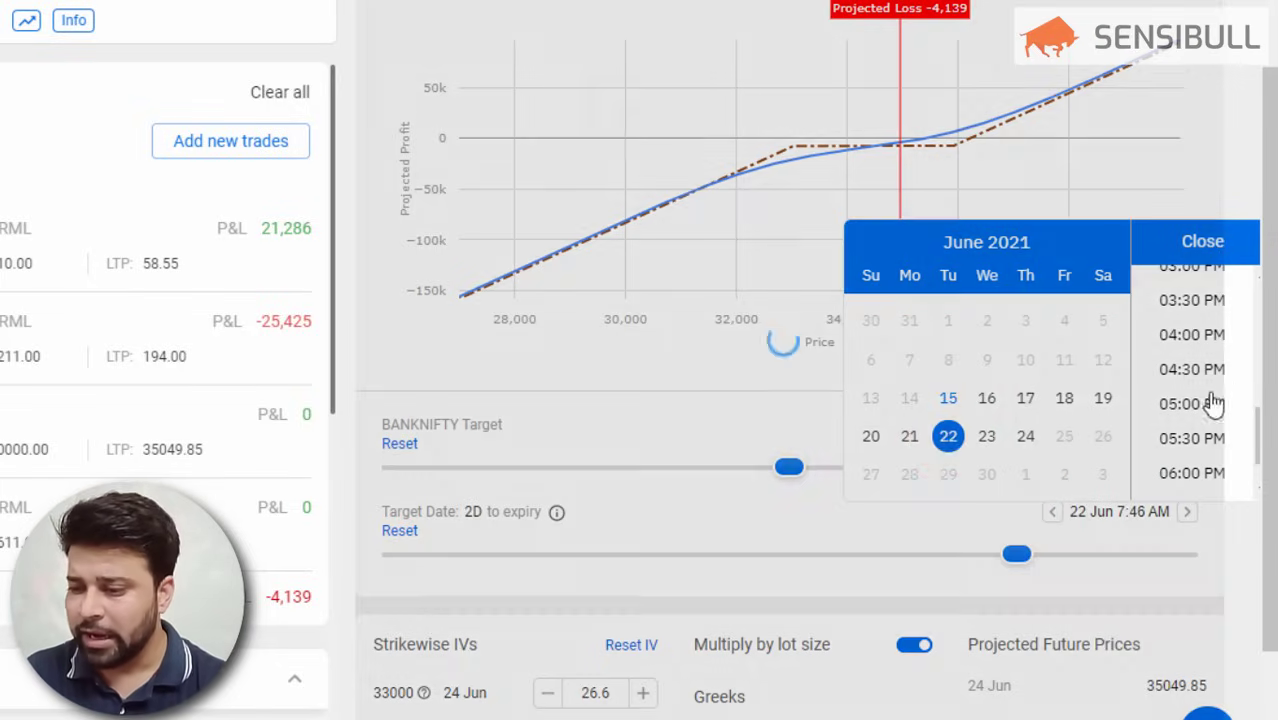
pyautogui.scroll(3, 1198, 380)
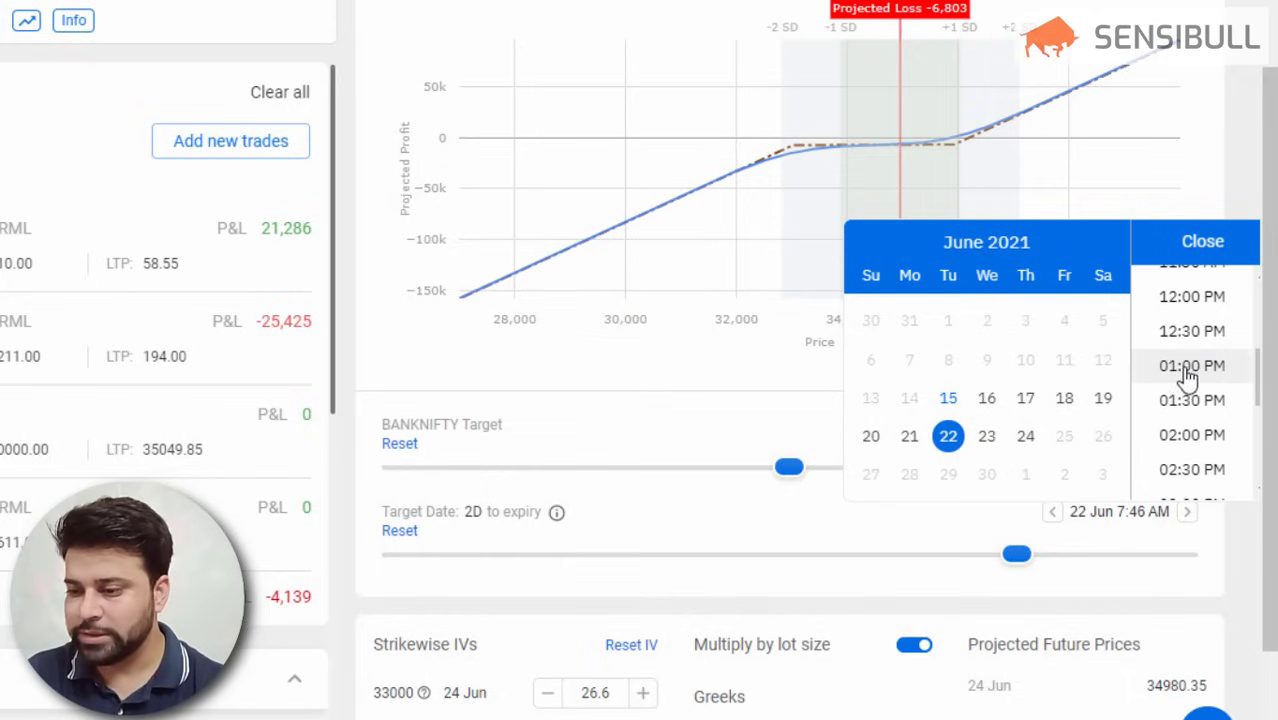
pyautogui.scroll(6, 1198, 350)
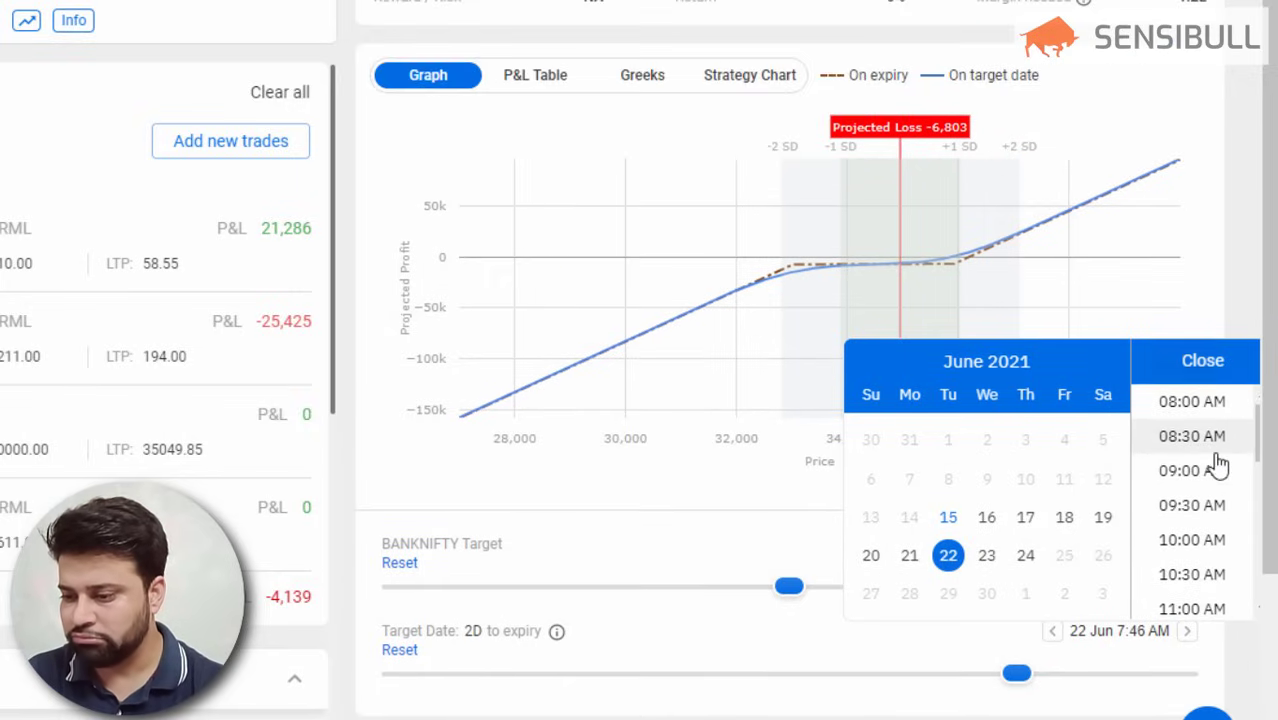
pyautogui.scroll(-2, 1210, 500)
pyautogui.click(1196, 495)
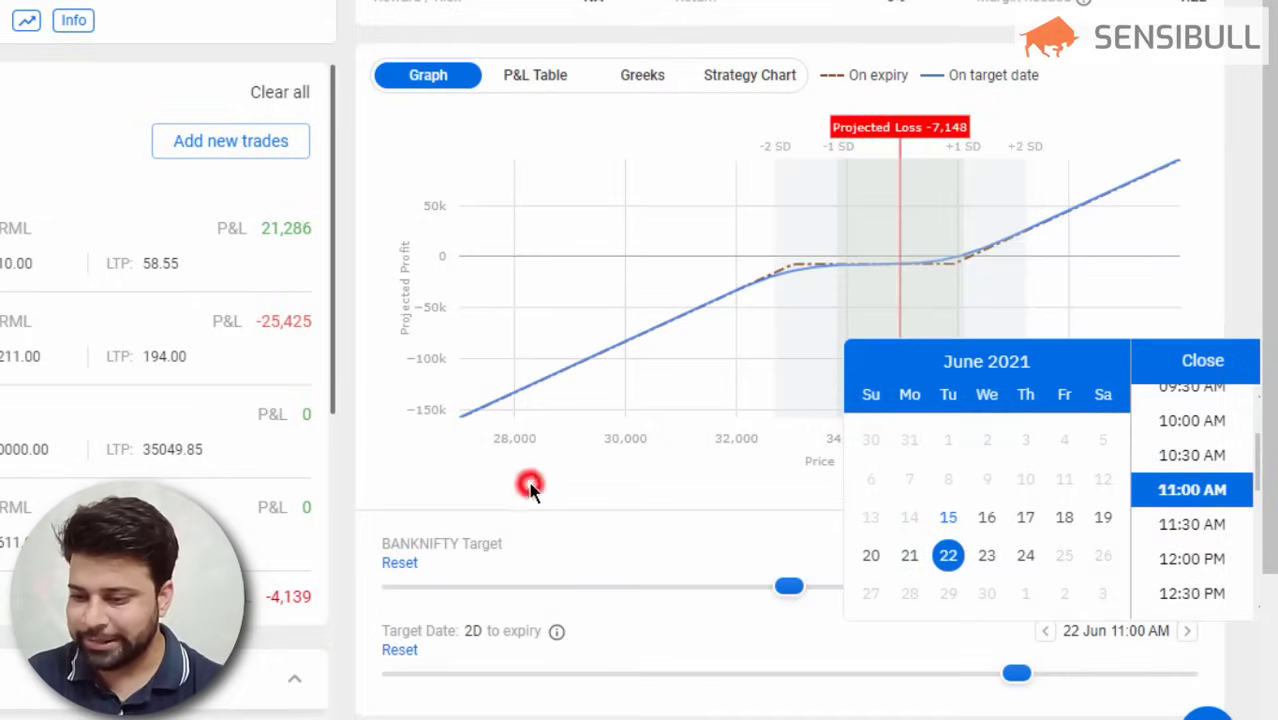
pyautogui.click(530, 487)
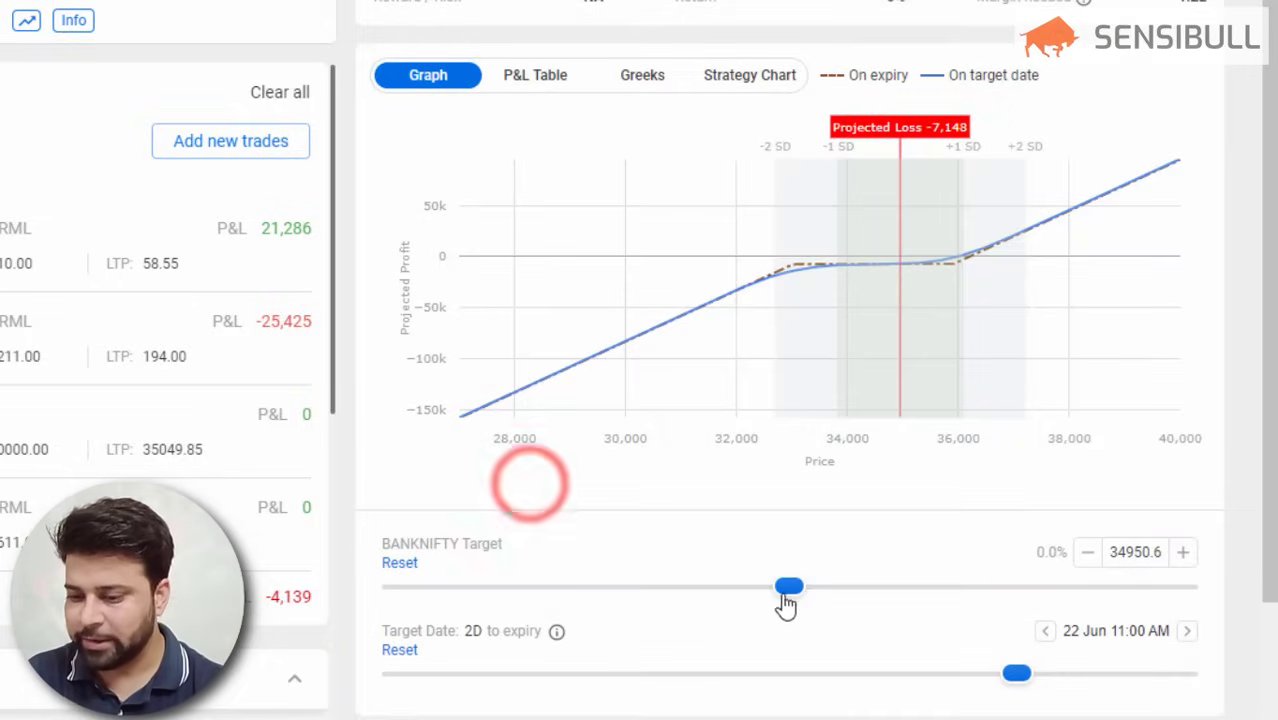
# Try a 36020 BANKNIFTY target, then reset it to the current 34950.6.
pyautogui.moveTo(790, 588); pyautogui.dragTo(921, 600)
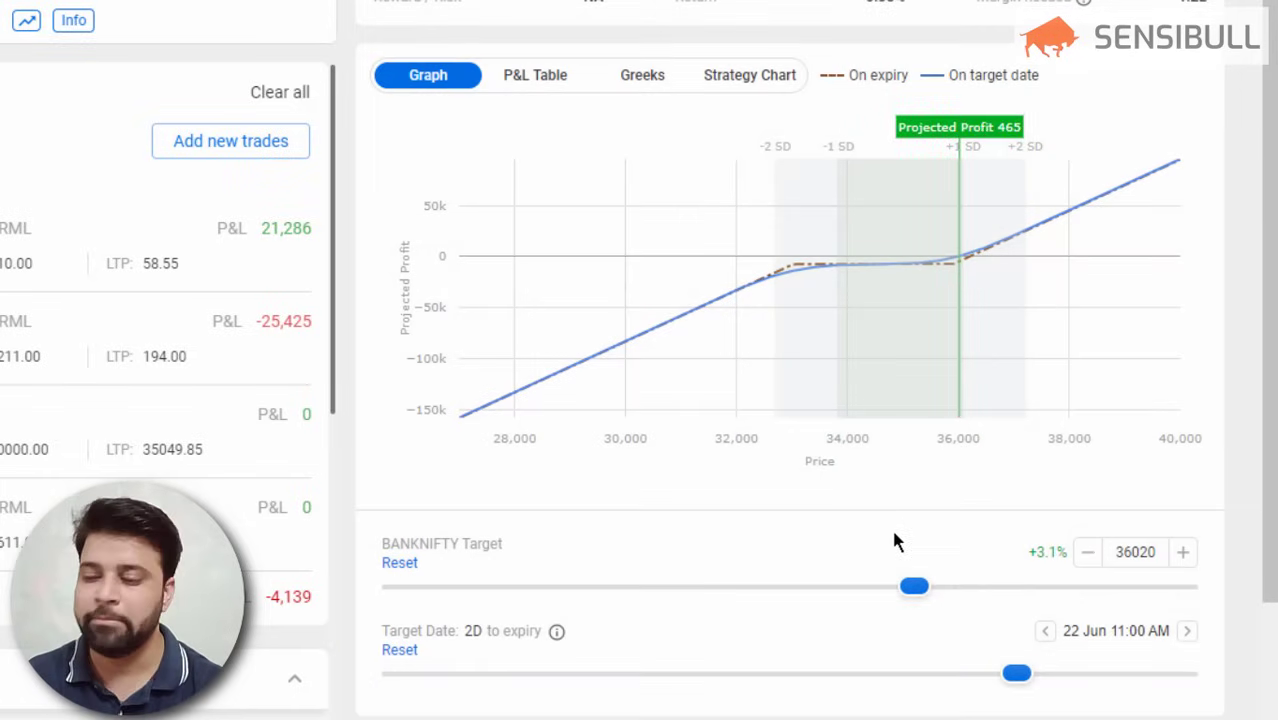
pyautogui.moveTo(916, 598); pyautogui.dragTo(750, 613)
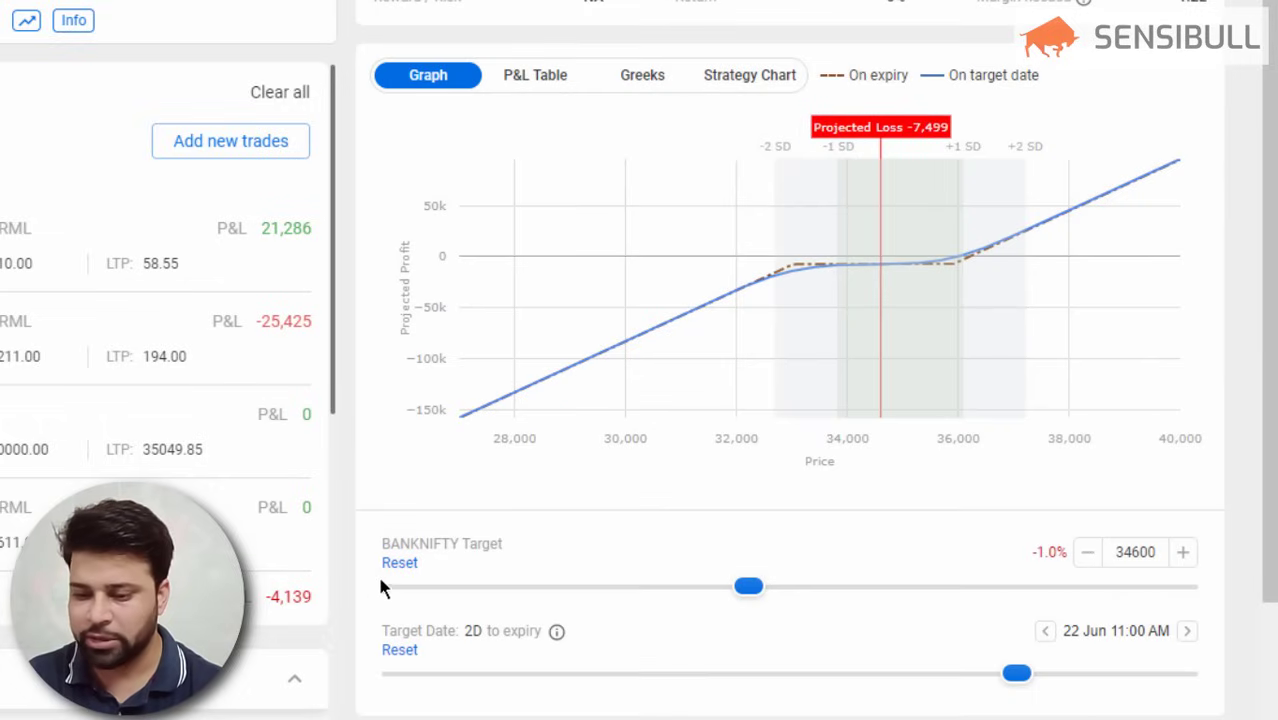
pyautogui.click(399, 562)
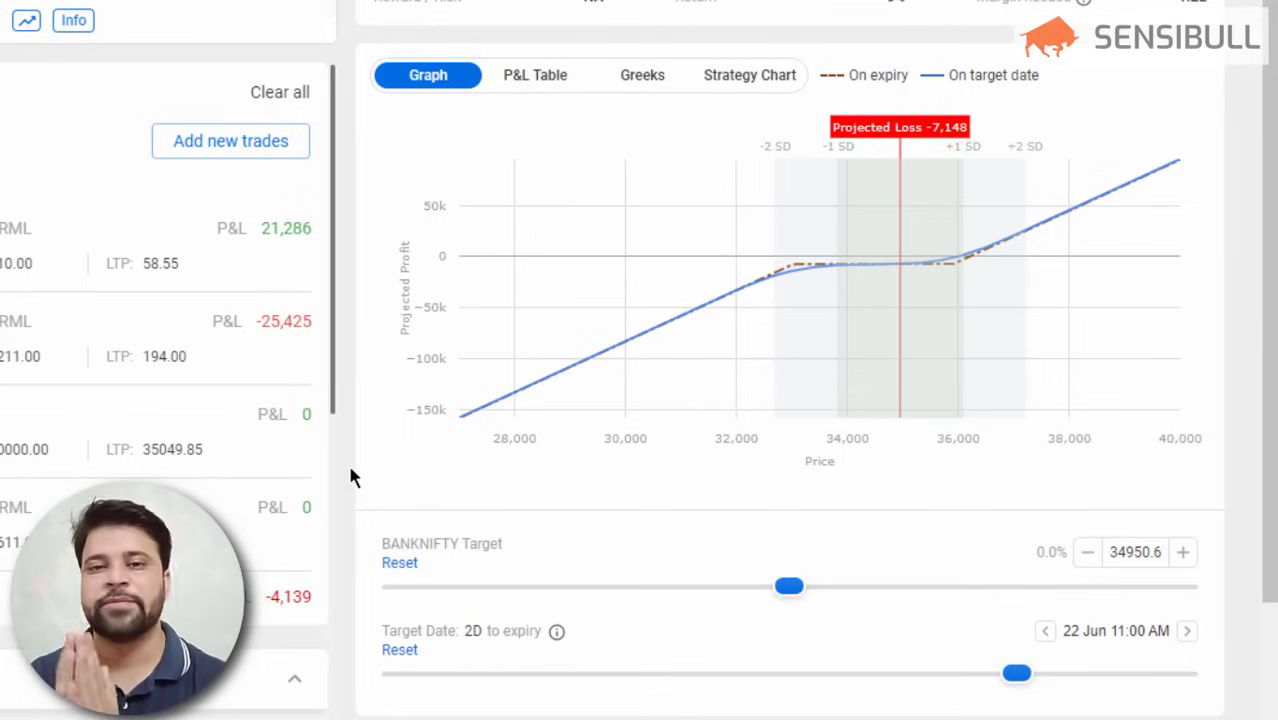
# Show the P&L Table and highlight the put (22,737), call (-29,886) and total (-7,149) target P&L.
pyautogui.click(528, 75)
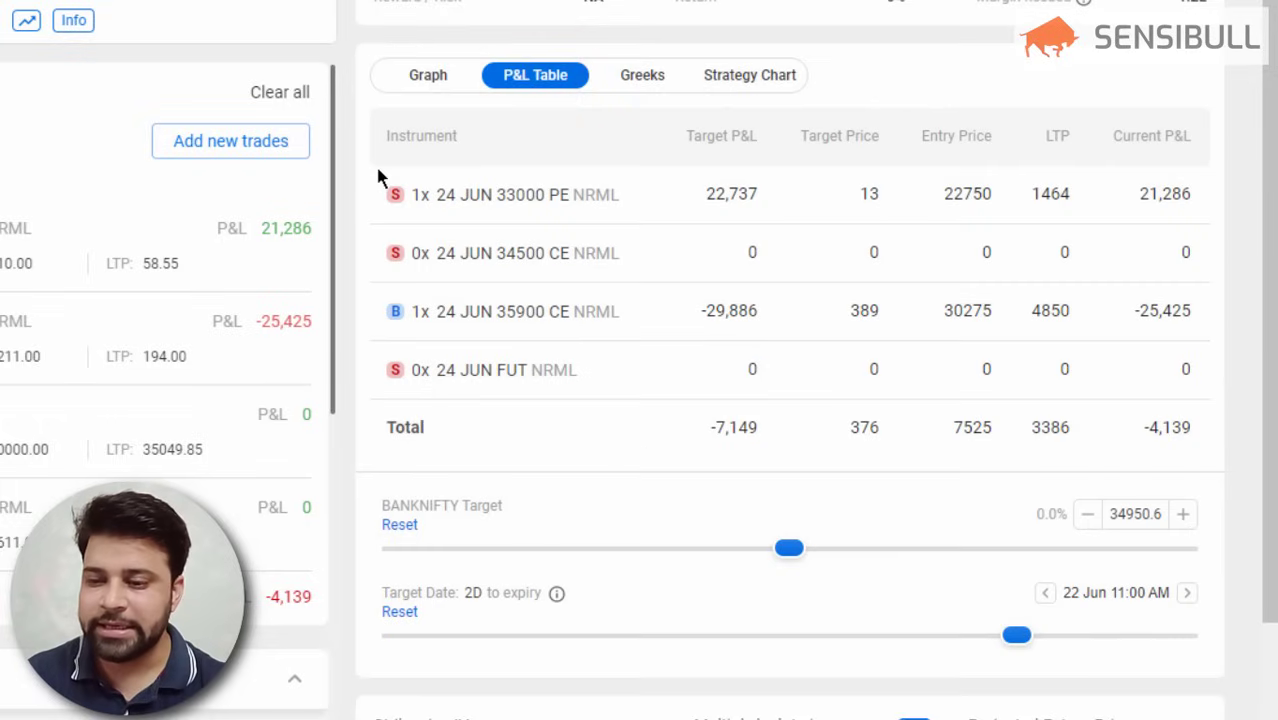
pyautogui.doubleClick(705, 196)
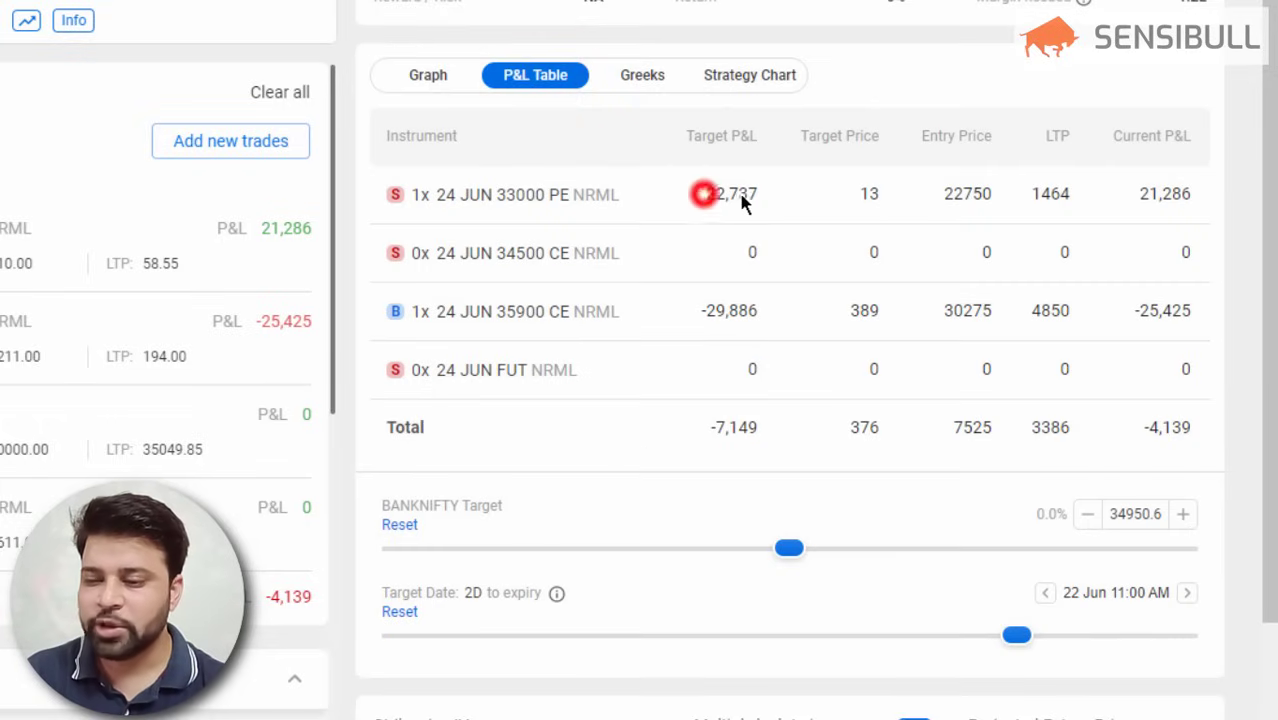
pyautogui.click(697, 311)
pyautogui.doubleClick(697, 311)
pyautogui.click(787, 309)
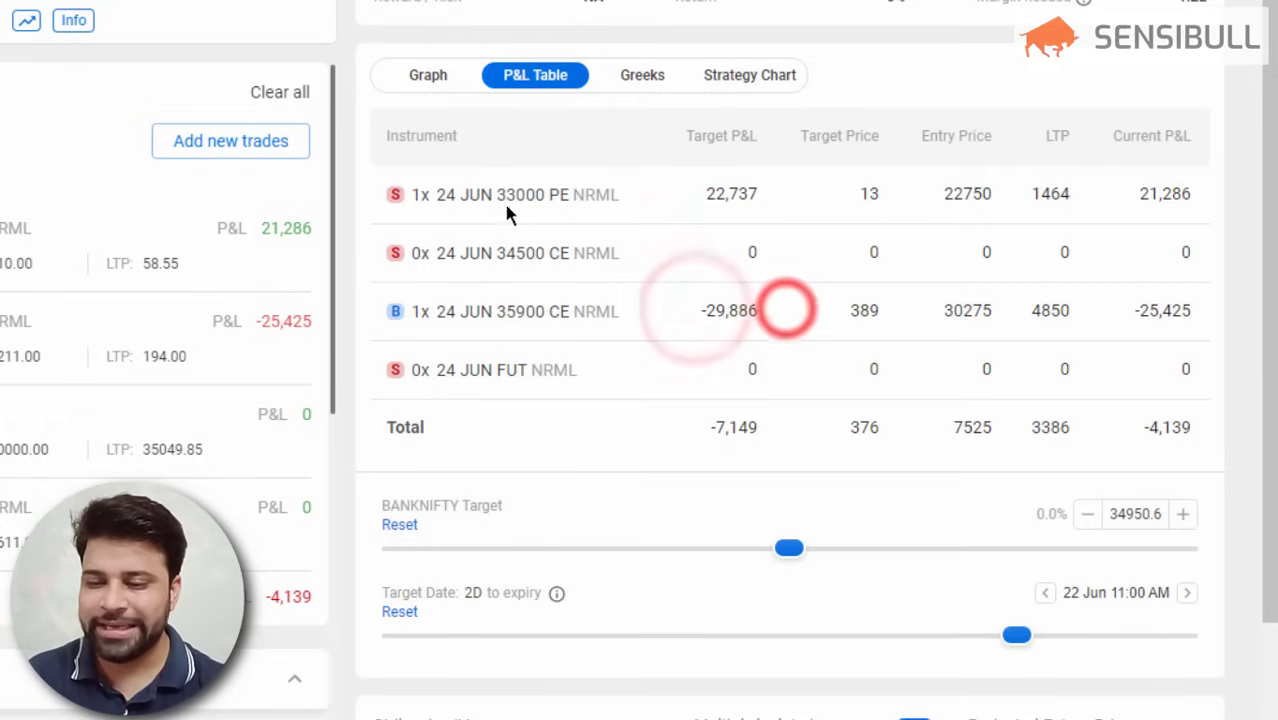
pyautogui.doubleClick(698, 427)
pyautogui.click(764, 432)
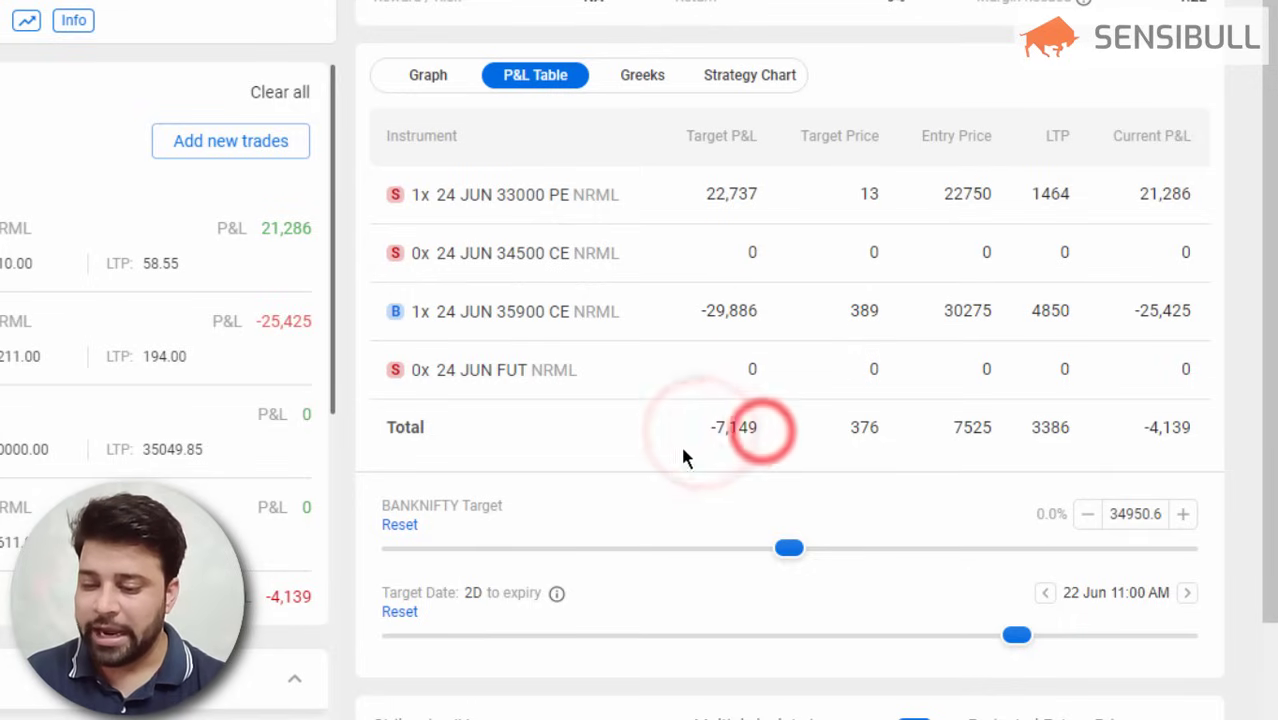
# Turn off Multiply by lot size to review per-unit prices, then show the legs' Greeks.
pyautogui.scroll(-2, 810, 695)
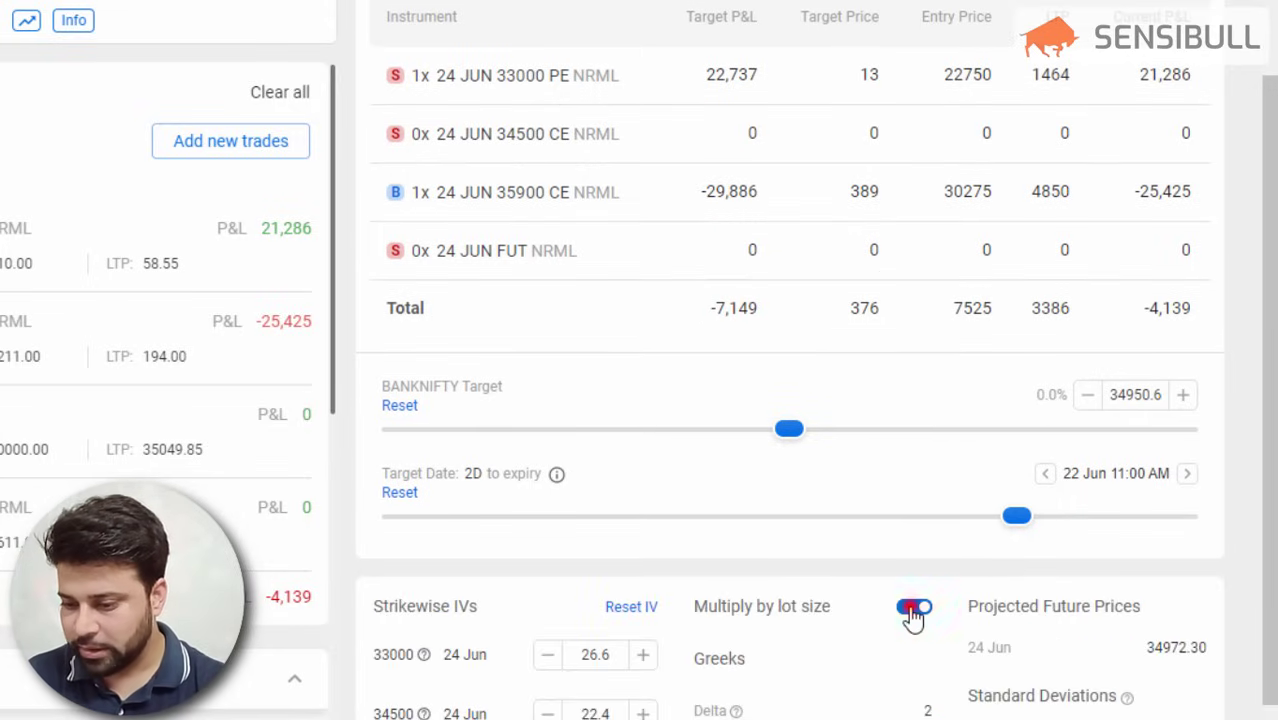
pyautogui.click(911, 610)
pyautogui.scroll(3, 698, 603)
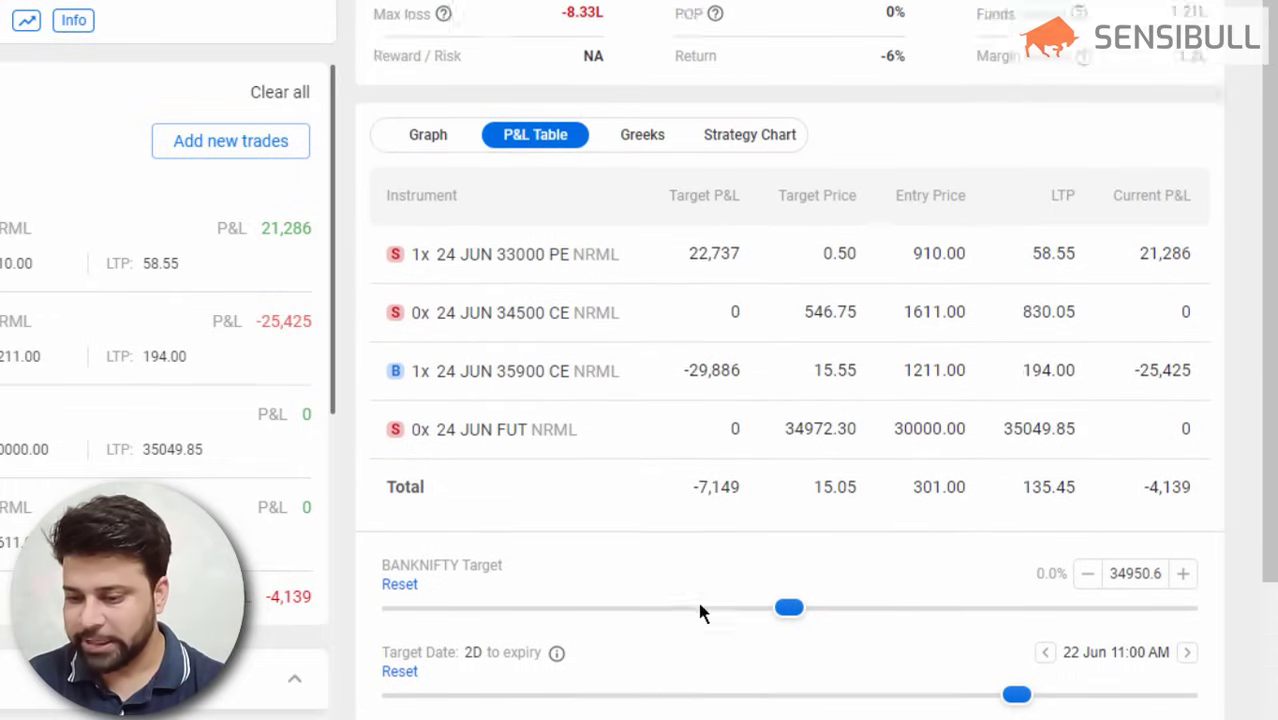
pyautogui.scroll(-2, 614, 529)
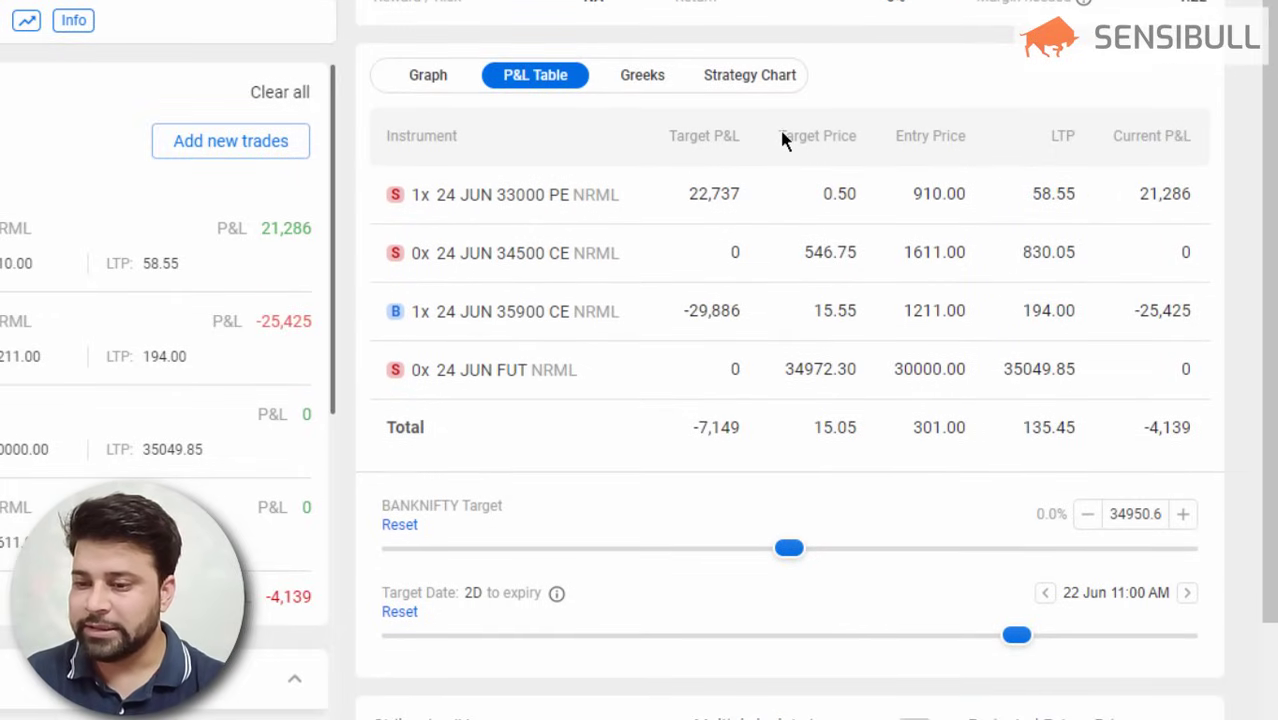
pyautogui.moveTo(776, 135); pyautogui.dragTo(858, 138)
pyautogui.moveTo(504, 190); pyautogui.dragTo(585, 195)
pyautogui.moveTo(922, 200); pyautogui.dragTo(850, 200)
pyautogui.click(847, 193)
pyautogui.moveTo(898, 135); pyautogui.dragTo(966, 138)
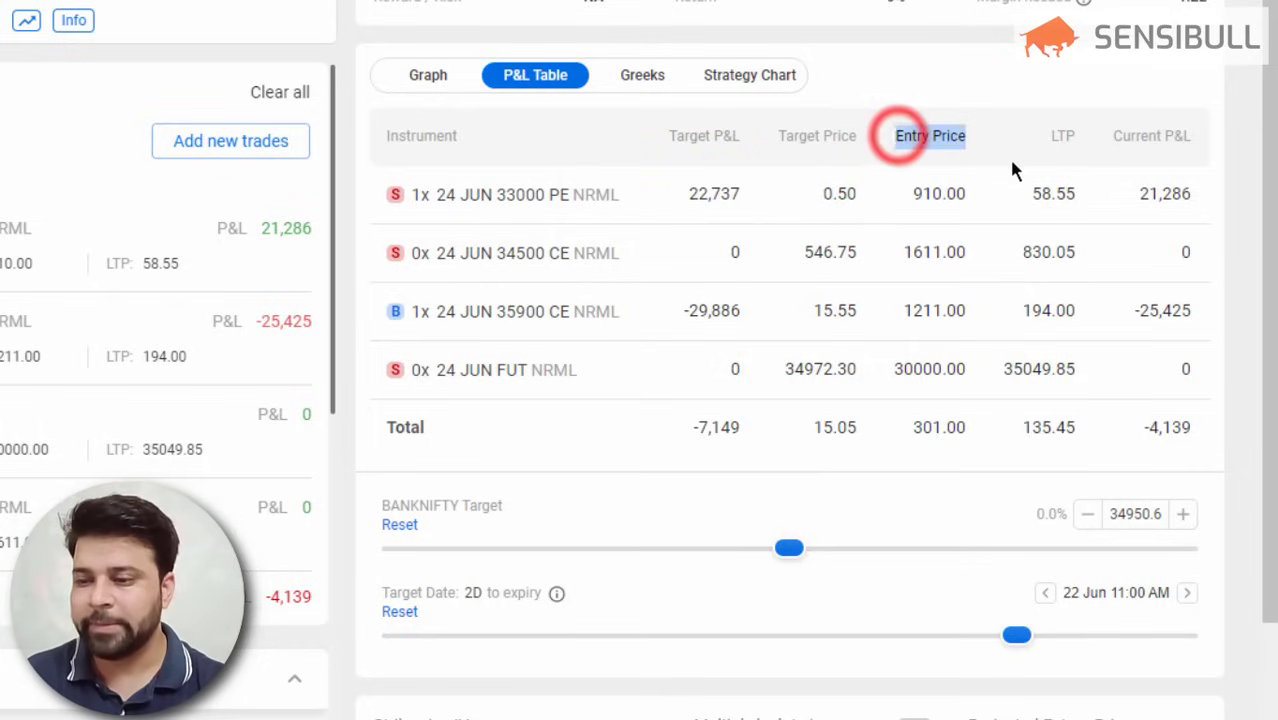
pyautogui.click(1050, 134)
pyautogui.click(1114, 137)
pyautogui.click(1201, 134)
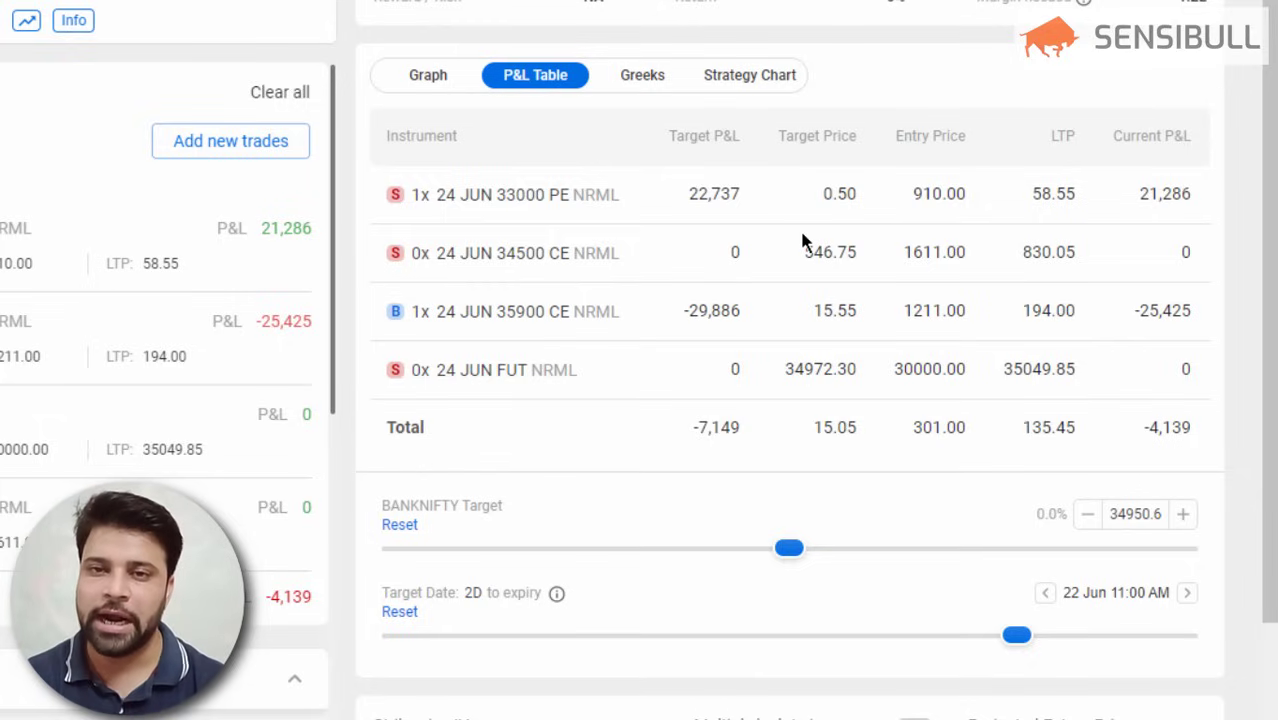
pyautogui.click(637, 80)
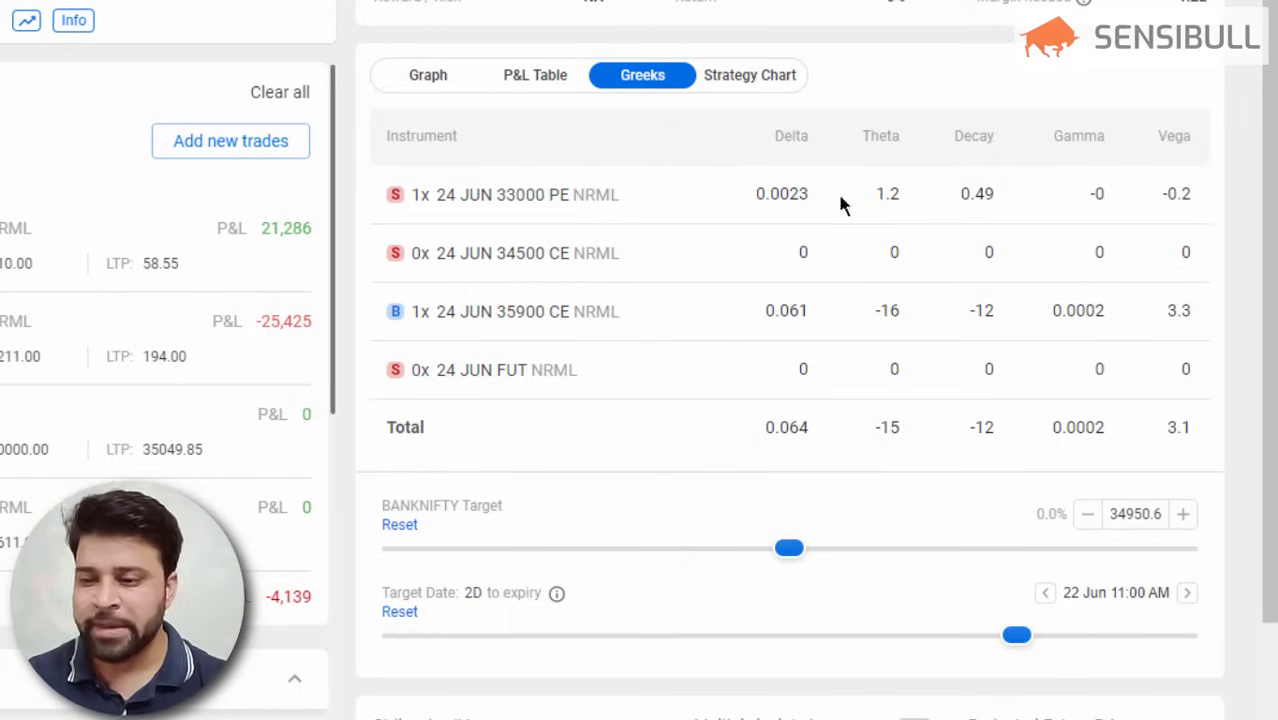
# Cycle through the Graph, P&L Table and Greeks views, then return to an empty BANKNIFTY builder.
pyautogui.click(428, 87)
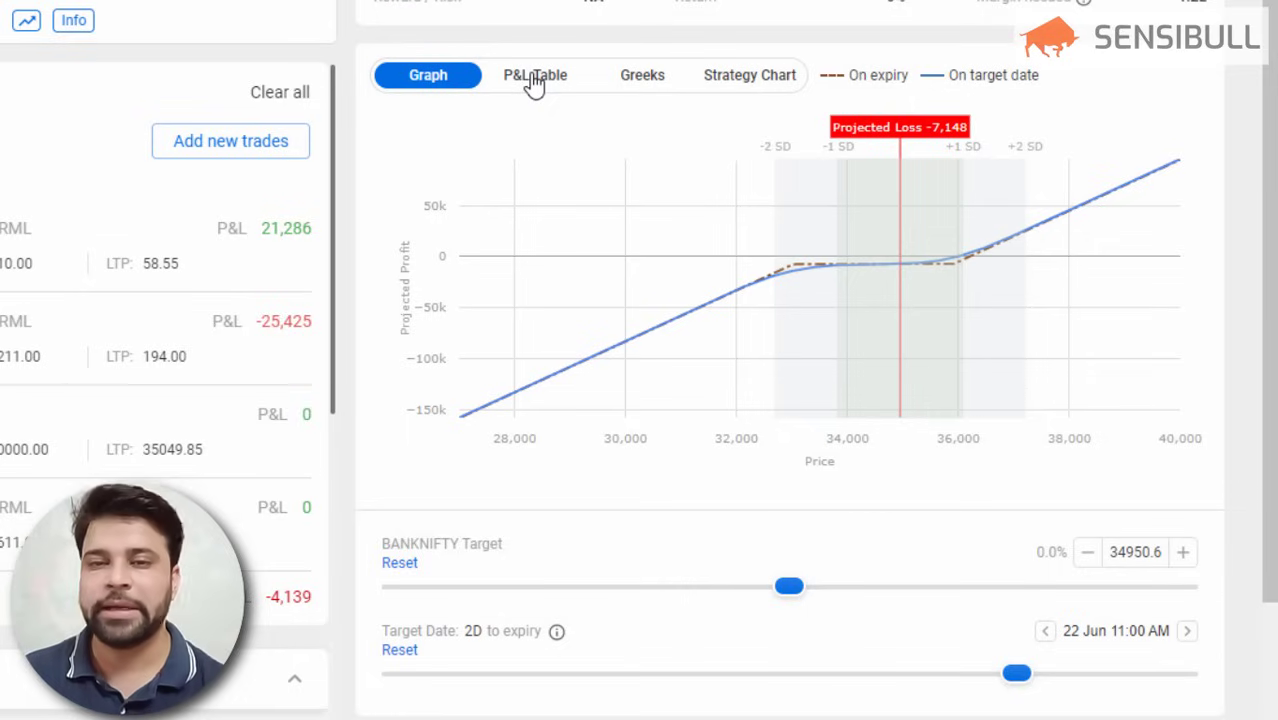
pyautogui.click(535, 80)
pyautogui.click(645, 80)
pyautogui.click(348, 158)
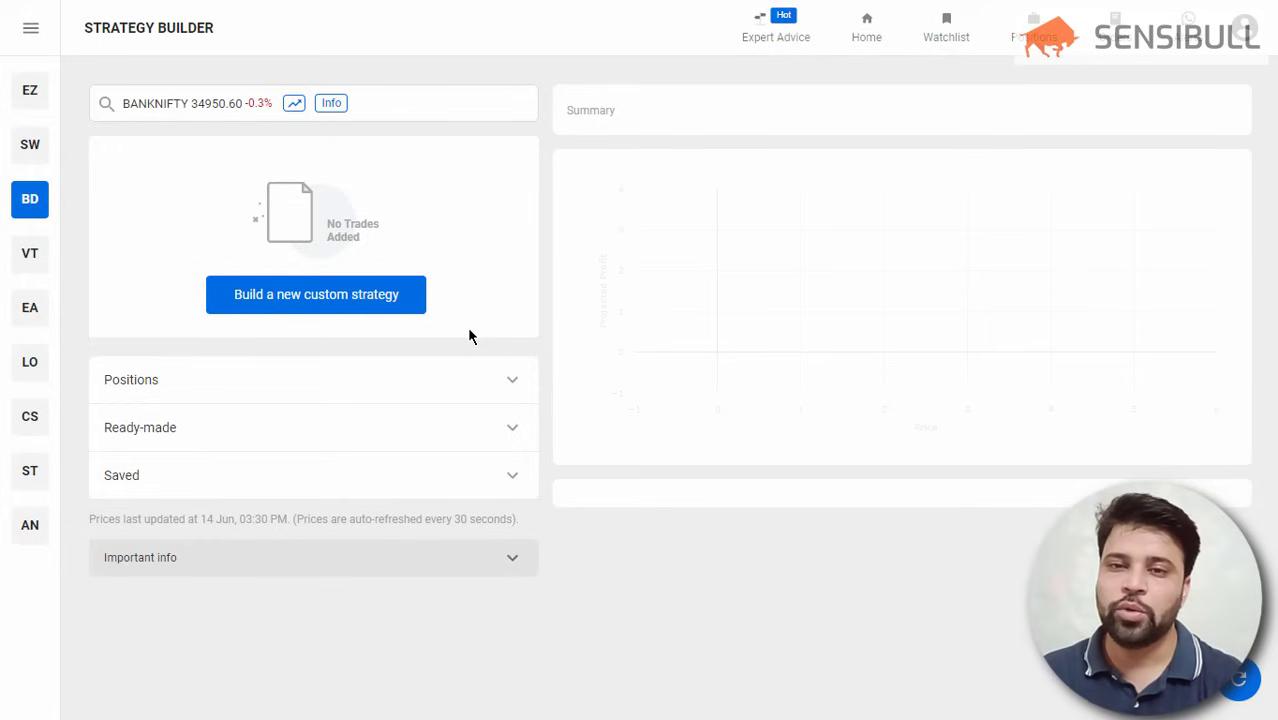
# From the Bearish ready-made strategies, load the Bear Call Spread (sell 35000 CE, buy 35500 CE).
pyautogui.click(149, 427)
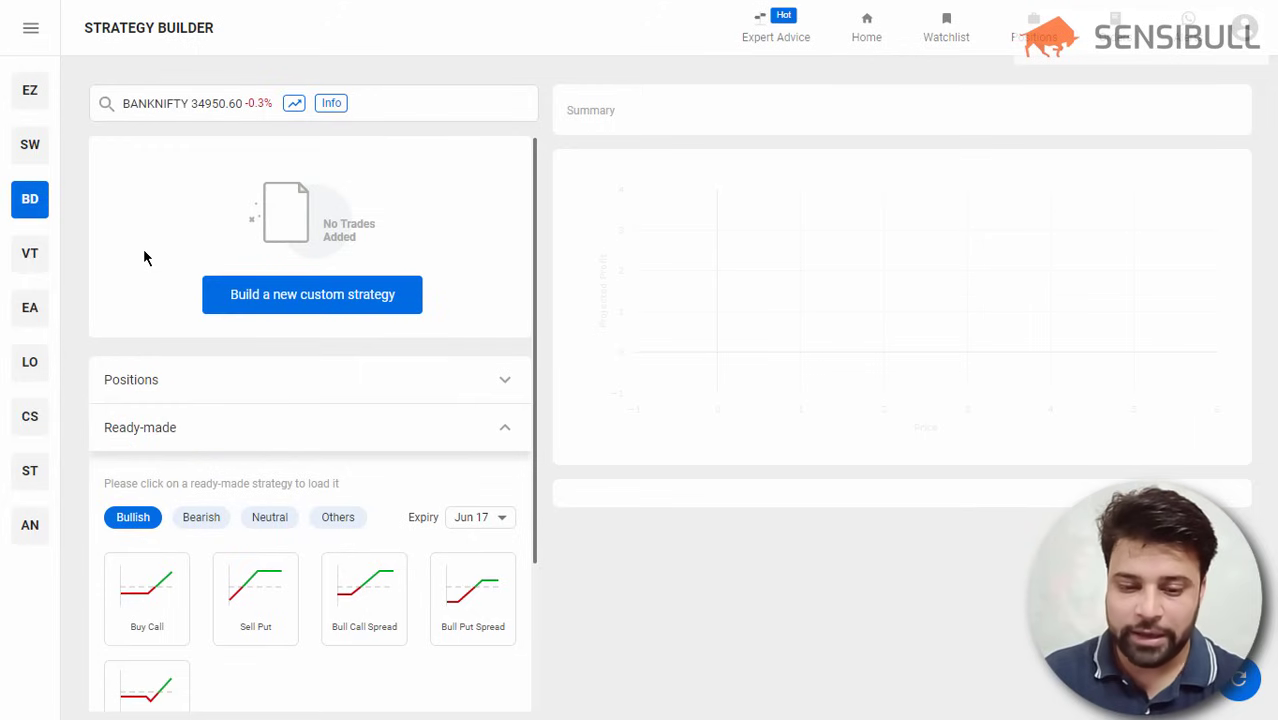
pyautogui.scroll(-2, 214, 345)
pyautogui.scroll(1, 222, 397)
pyautogui.scroll(1, 240, 450)
pyautogui.scroll(-2, 275, 420)
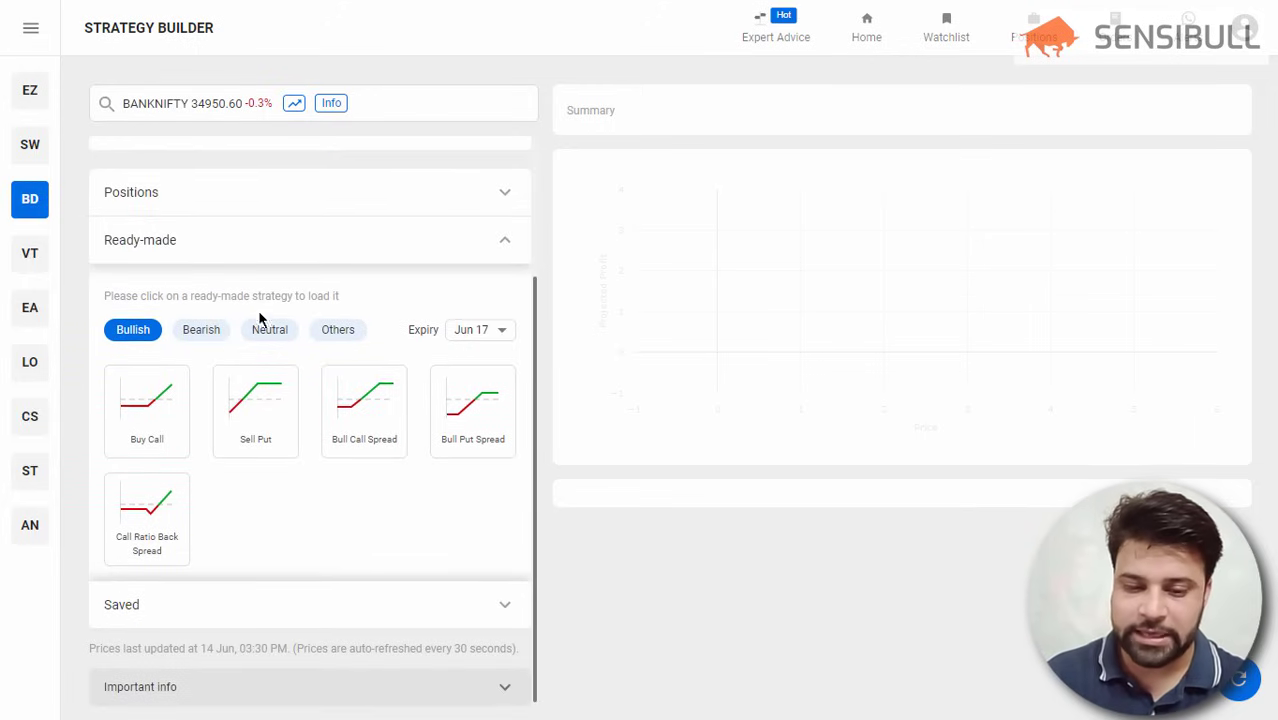
pyautogui.click(195, 337)
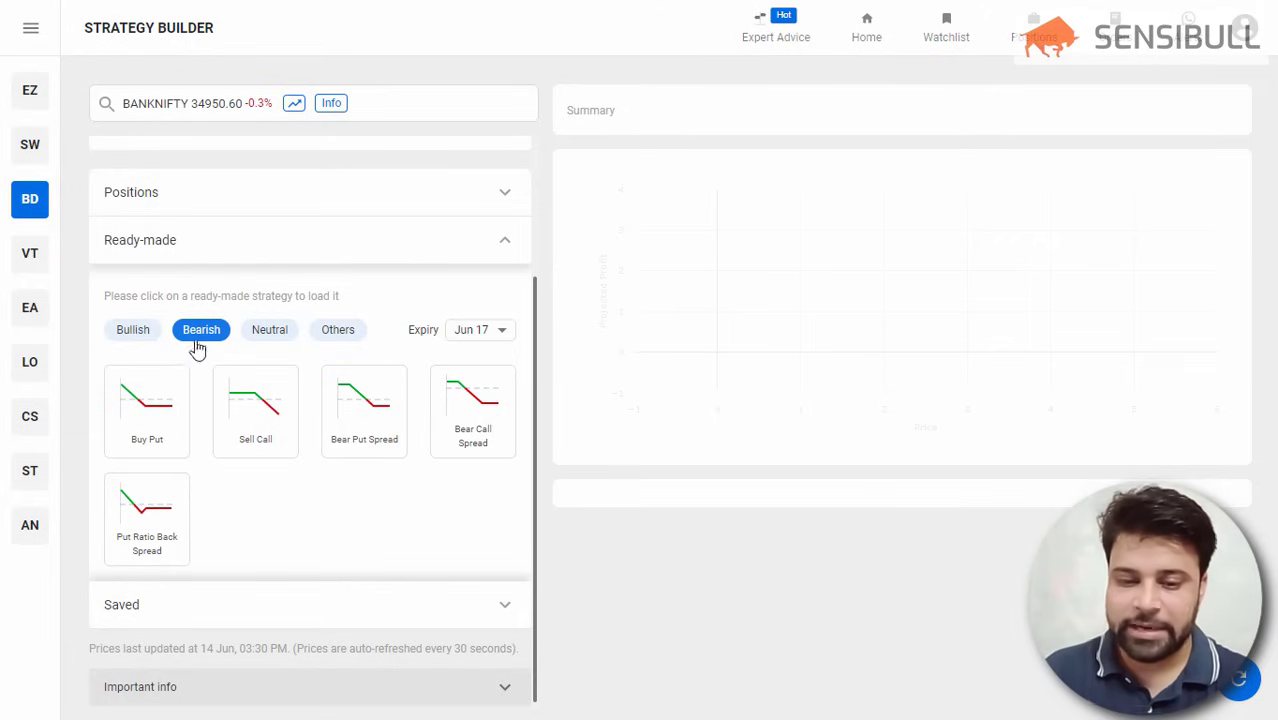
pyautogui.click(286, 338)
pyautogui.click(194, 430)
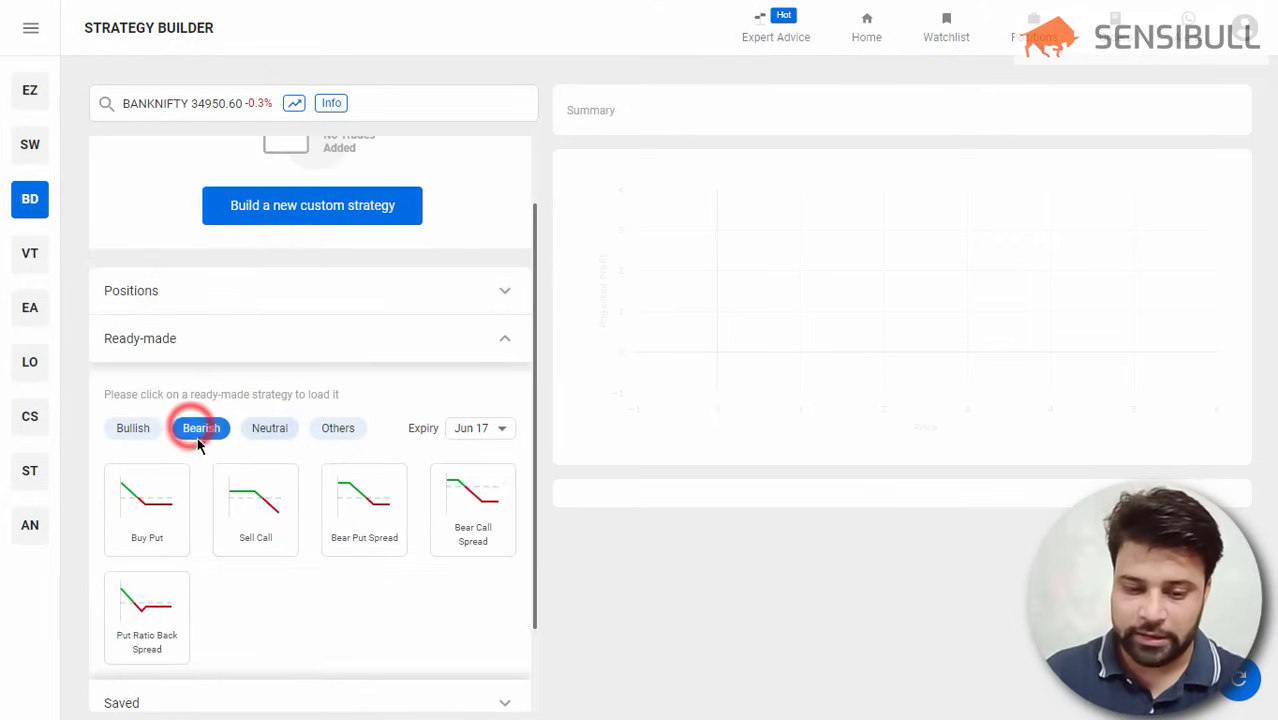
pyautogui.scroll(-2, 405, 520)
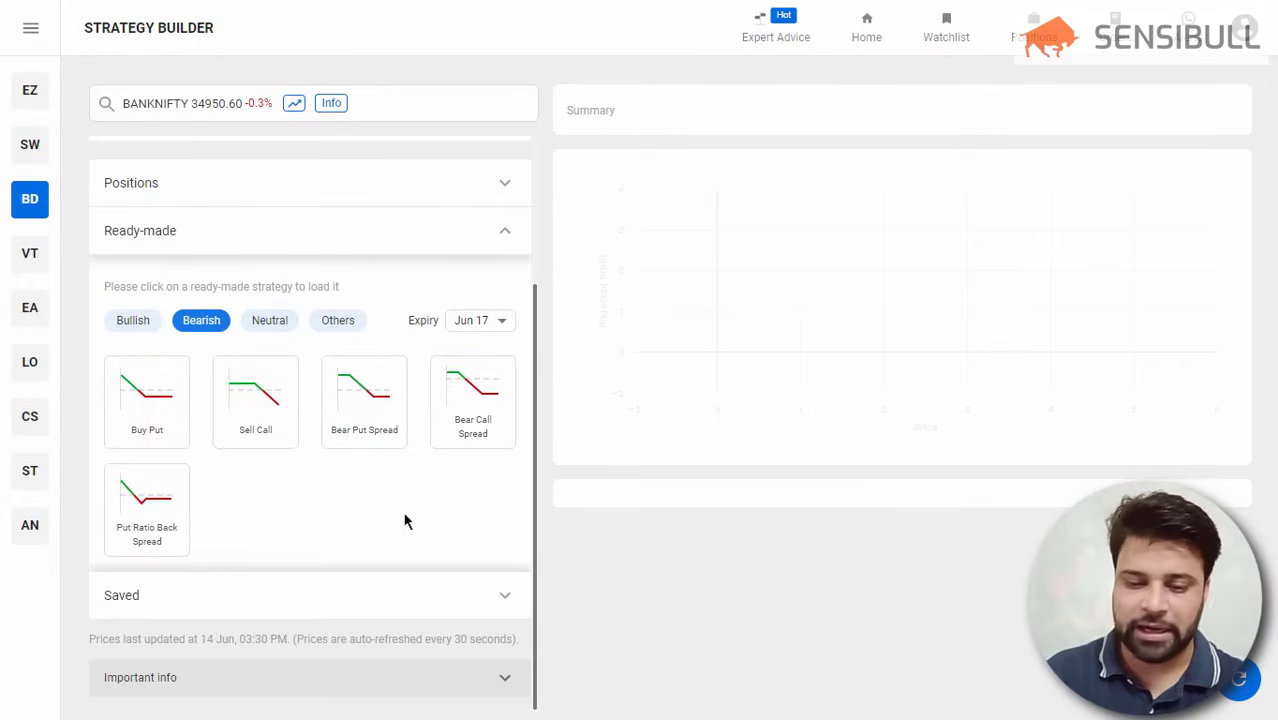
pyautogui.click(466, 436)
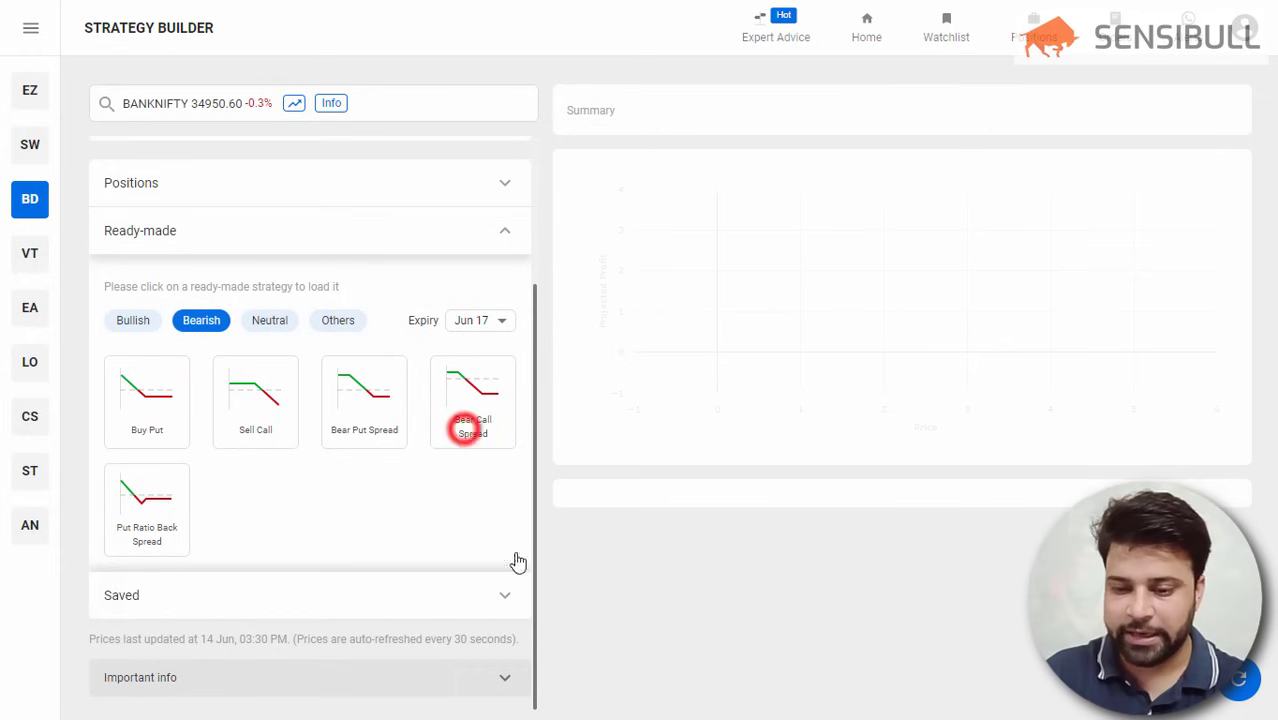
pyautogui.scroll(2, 466, 567)
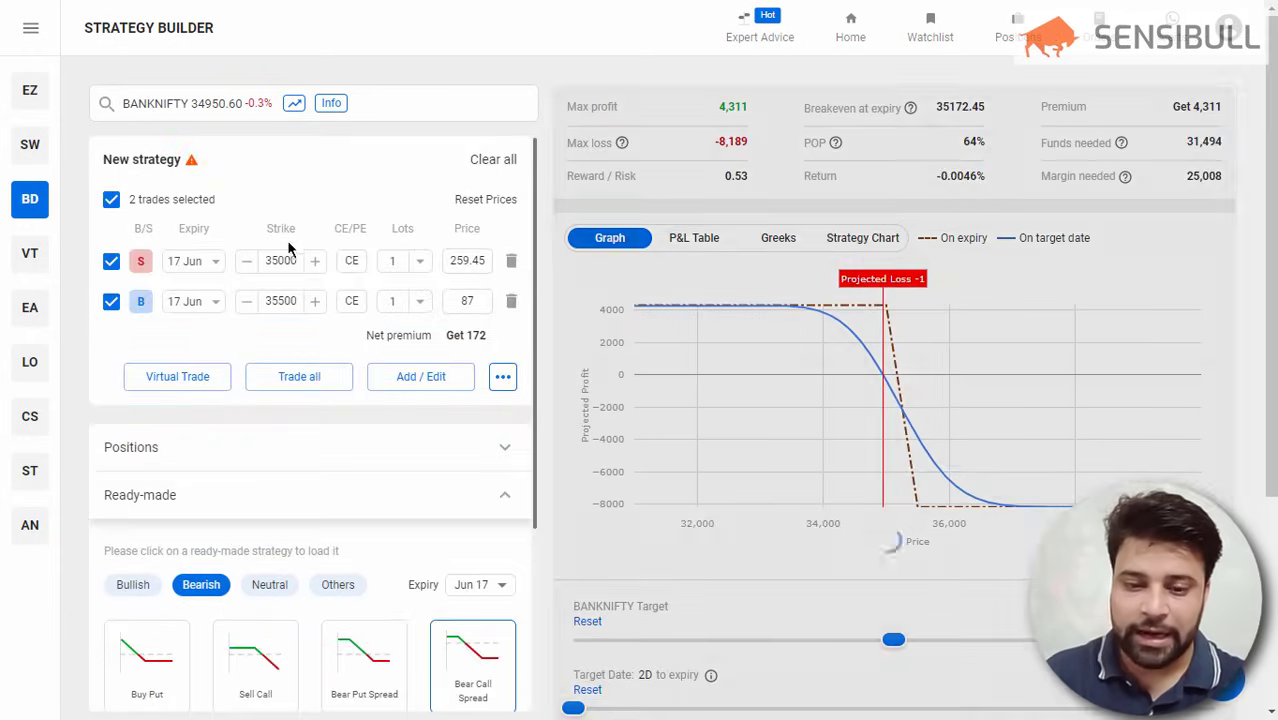
# Step the sell strike up to 35200 and back to 35000, and the buy strike to 35600 and back.
pyautogui.click(313, 262)
pyautogui.click(313, 261)
pyautogui.click(246, 261)
pyautogui.click(246, 261)
pyautogui.click(316, 301)
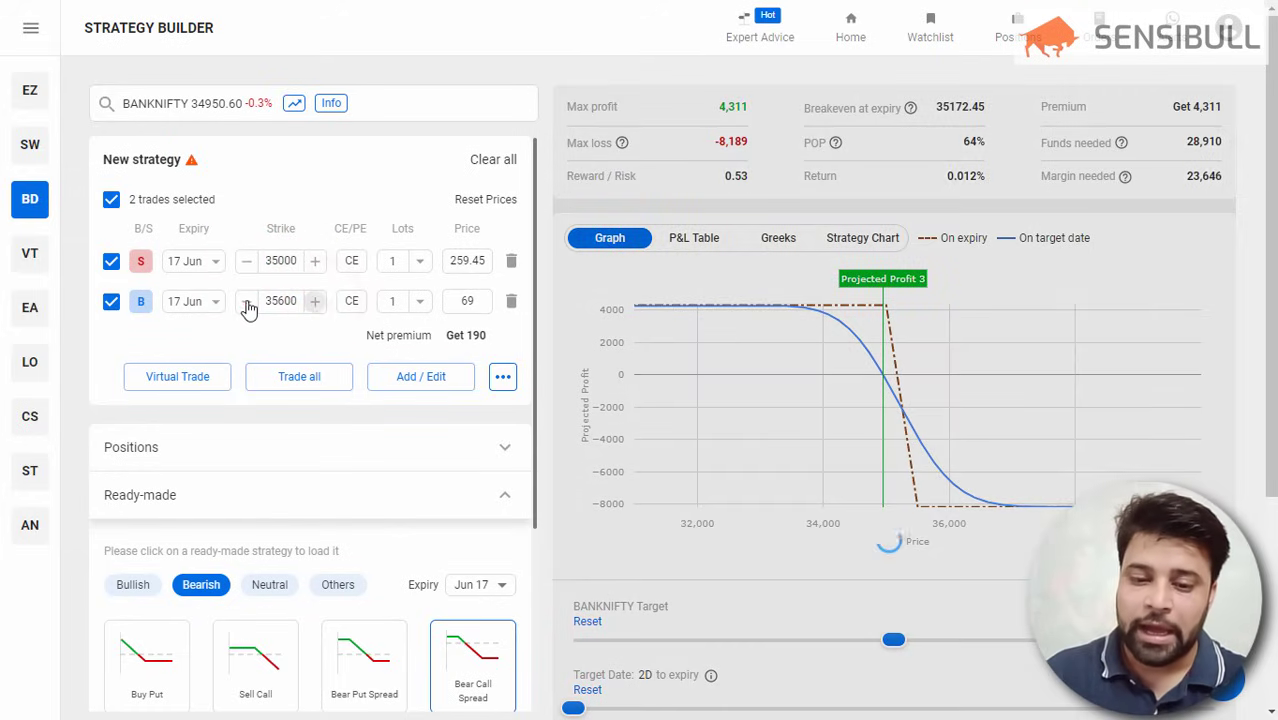
pyautogui.click(247, 302)
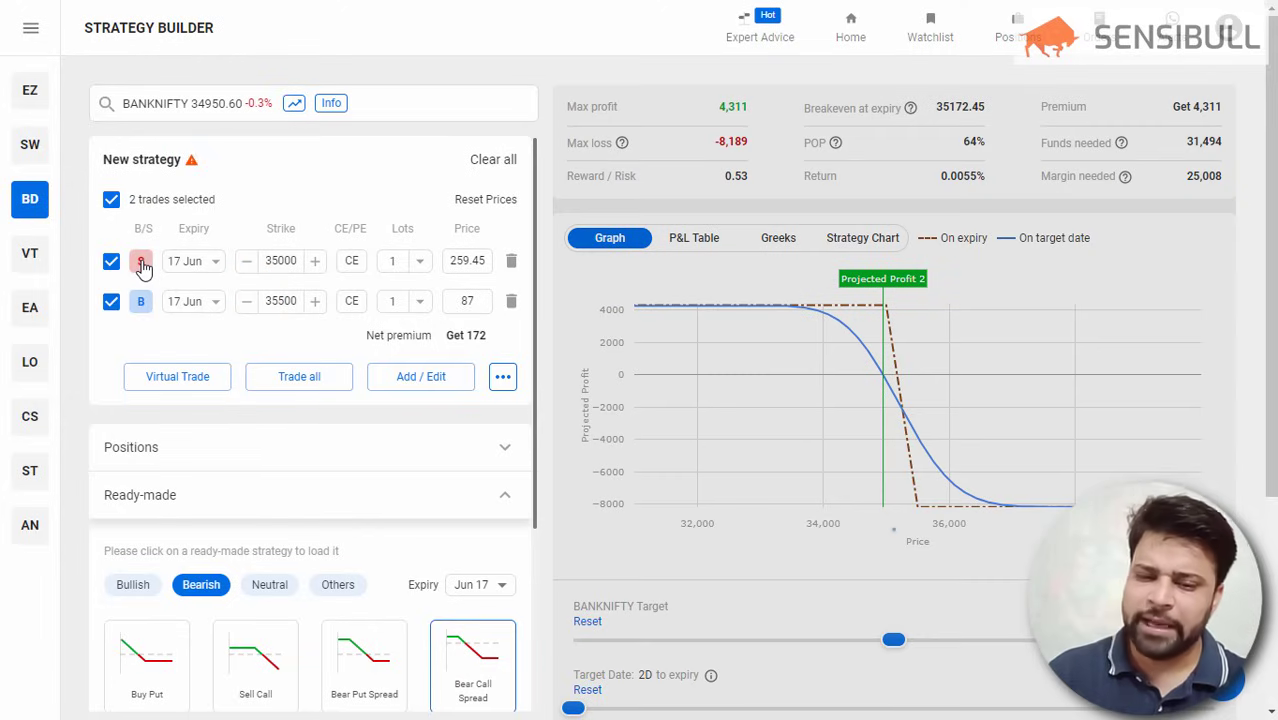
# Toggle each leg between buy/sell and call/put, then revert both legs.
pyautogui.click(140, 262)
pyautogui.click(141, 262)
pyautogui.click(141, 302)
pyautogui.click(141, 302)
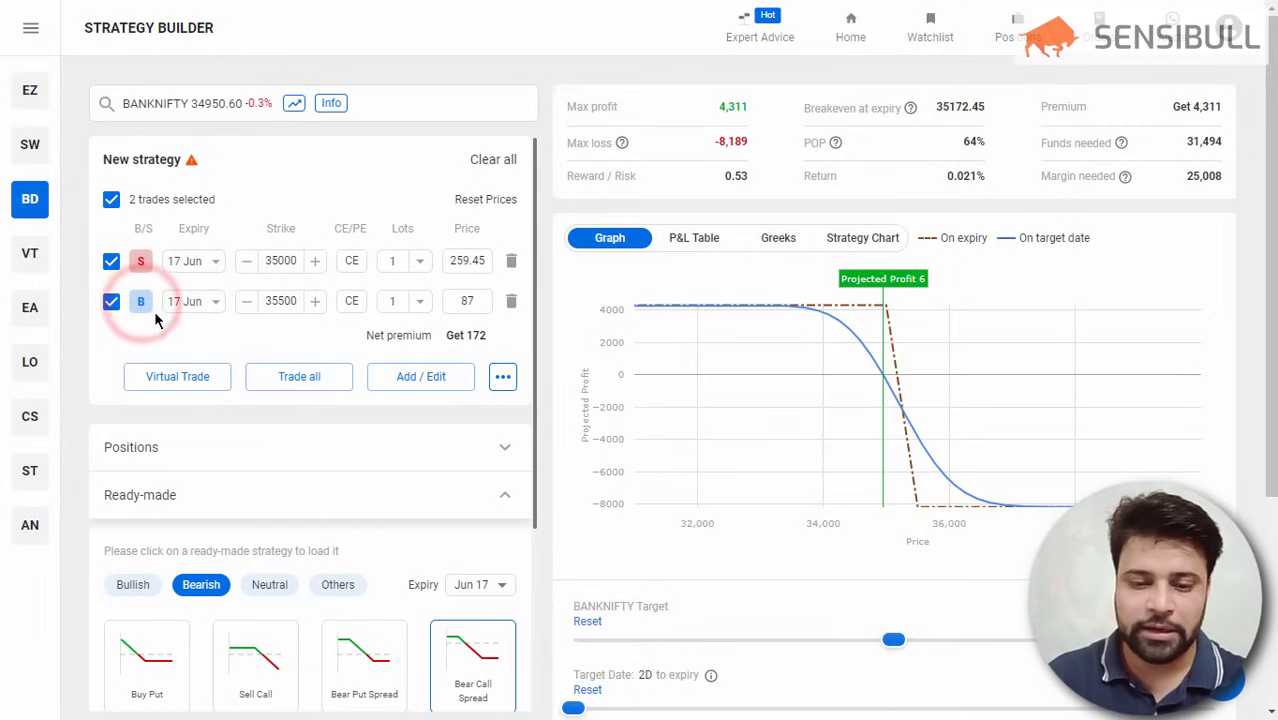
pyautogui.click(354, 263)
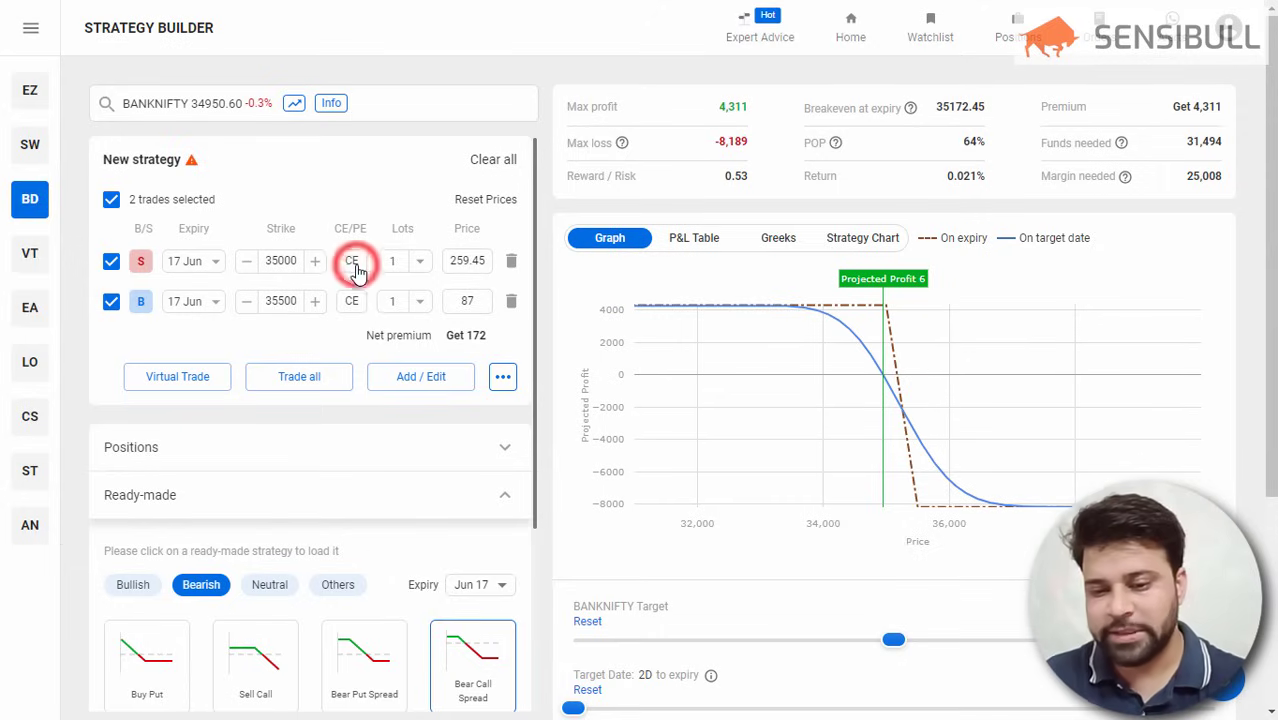
pyautogui.click(354, 263)
pyautogui.click(351, 302)
pyautogui.click(351, 302)
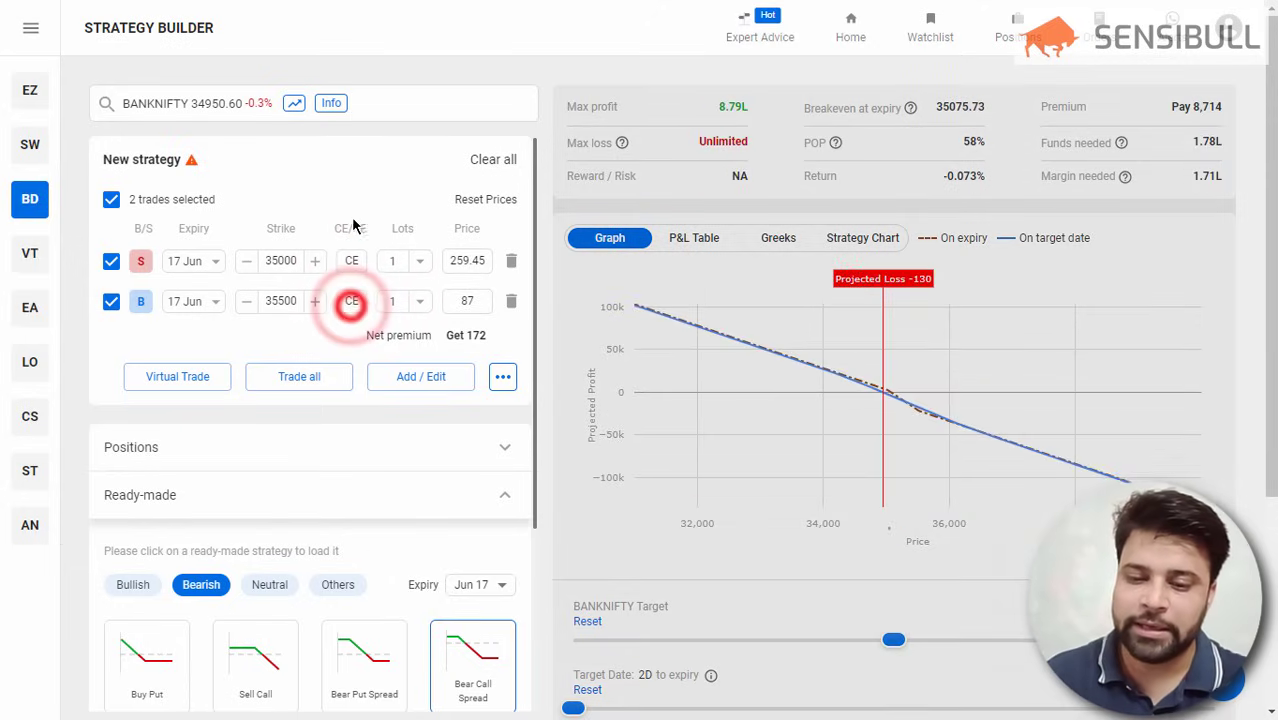
# Project the spread 1 day before expiry at a slightly lower BANKNIFTY target.
pyautogui.scroll(-1, 908, 521)
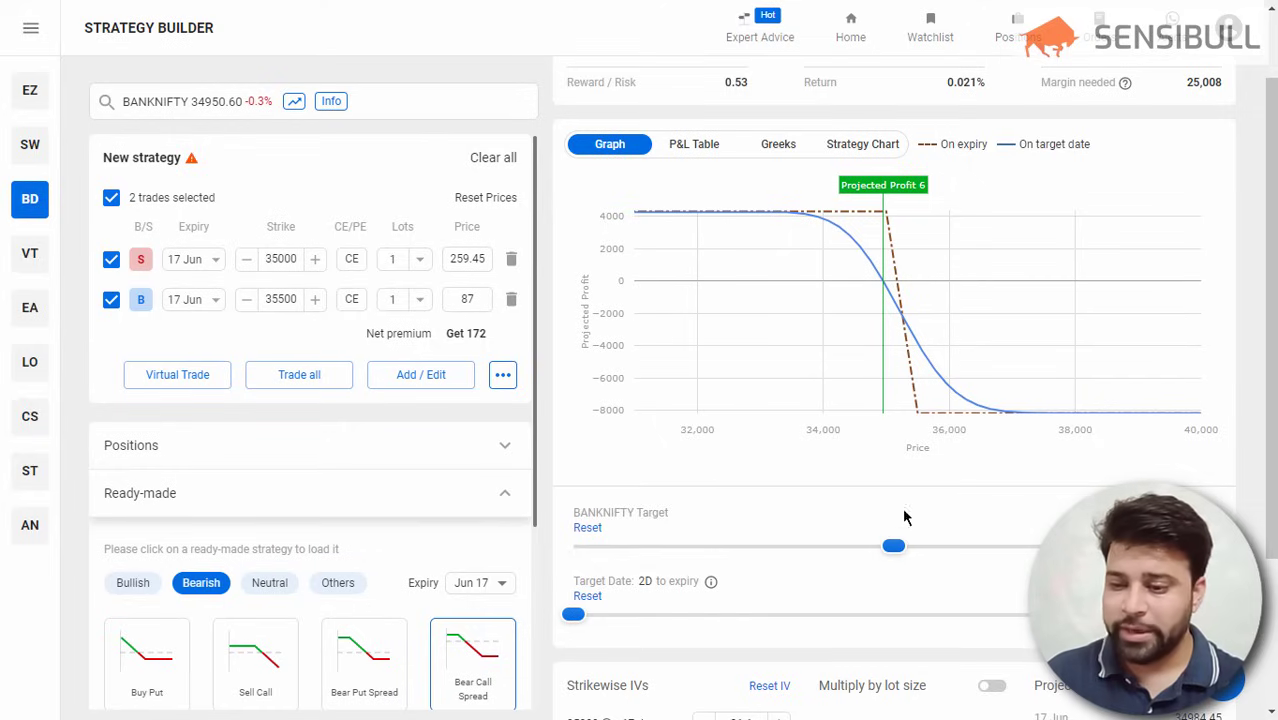
pyautogui.moveTo(572, 621); pyautogui.dragTo(894, 616)
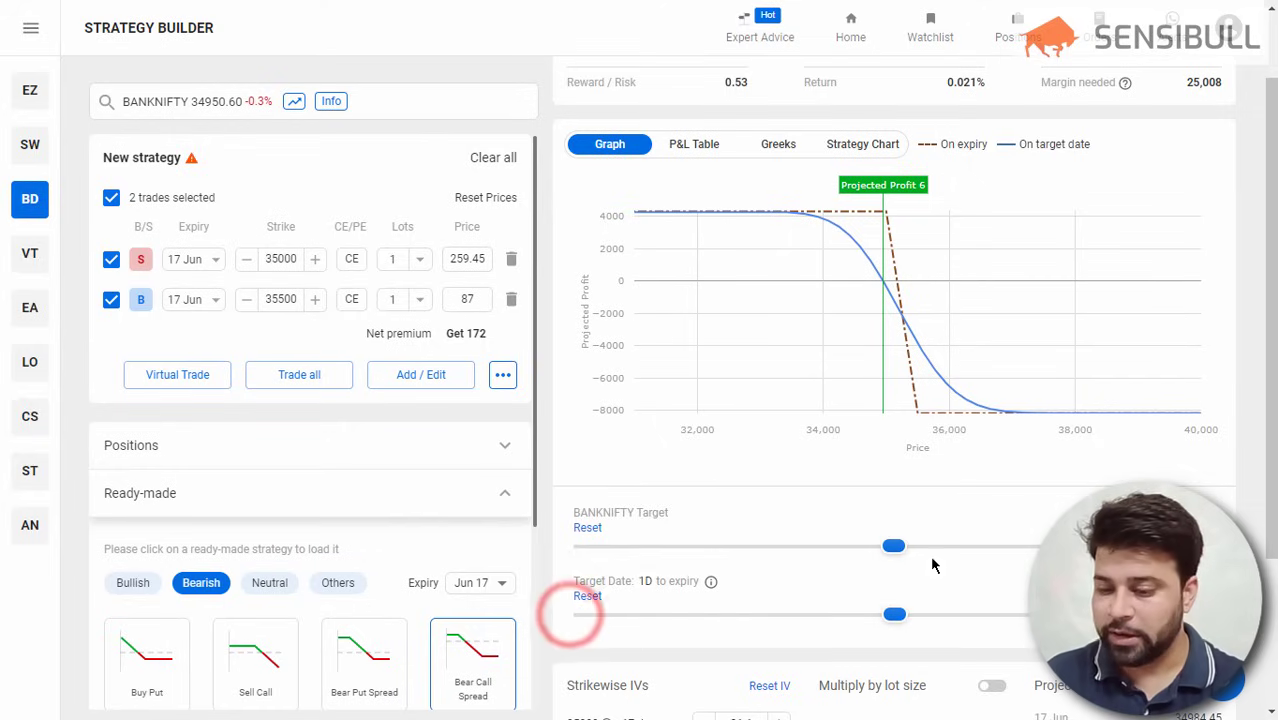
pyautogui.click(894, 549)
pyautogui.moveTo(894, 549); pyautogui.dragTo(867, 547)
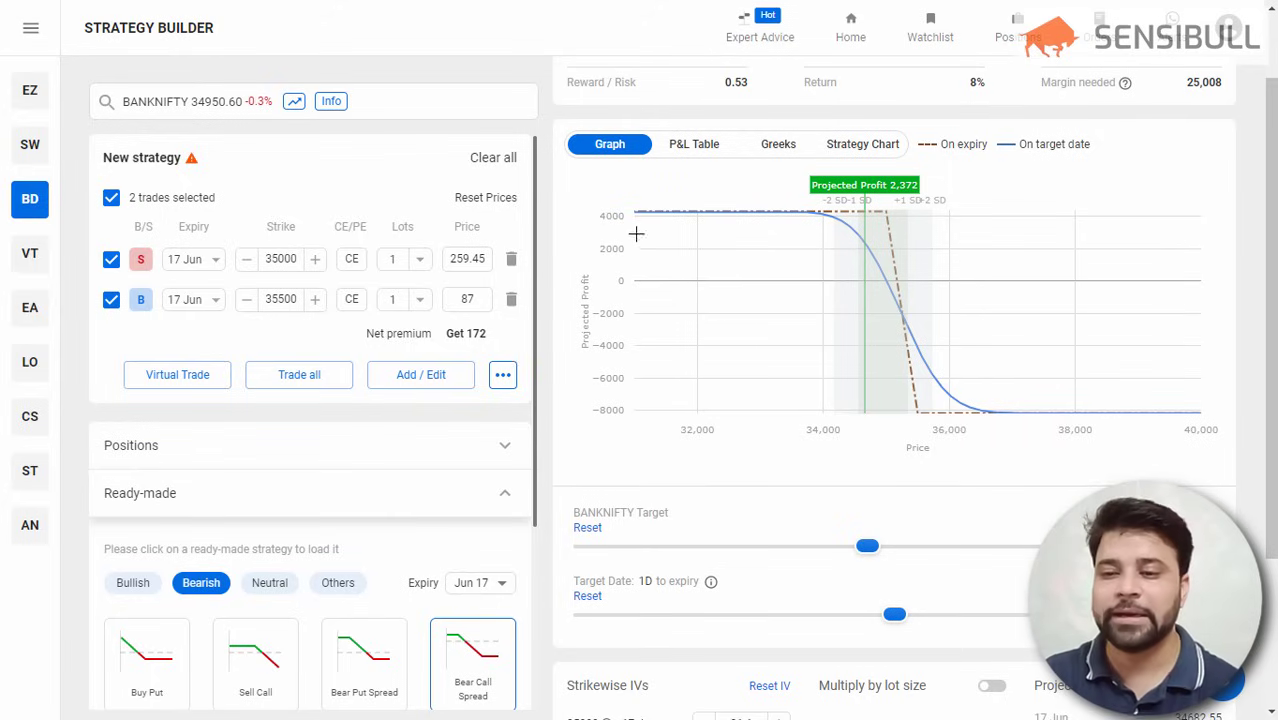
# Check the Bear Call Spread's P&L Table and Greeks, then clear all trades.
pyautogui.click(696, 147)
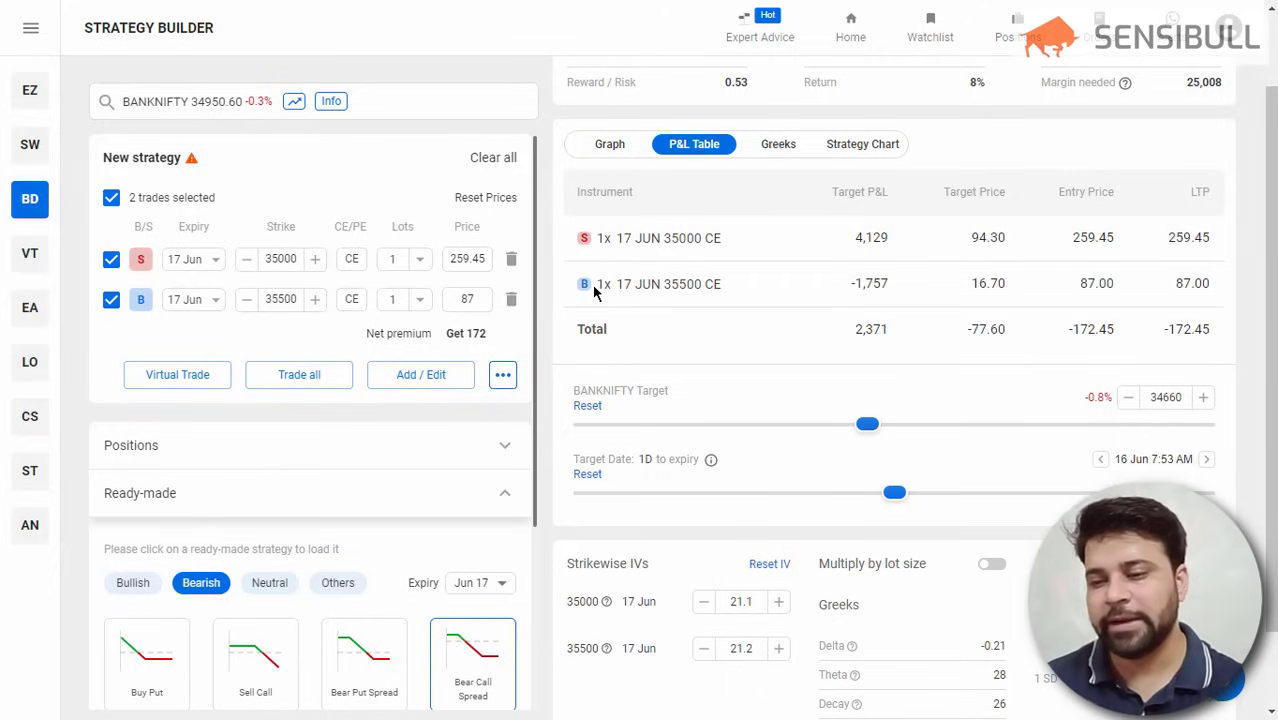
pyautogui.click(777, 152)
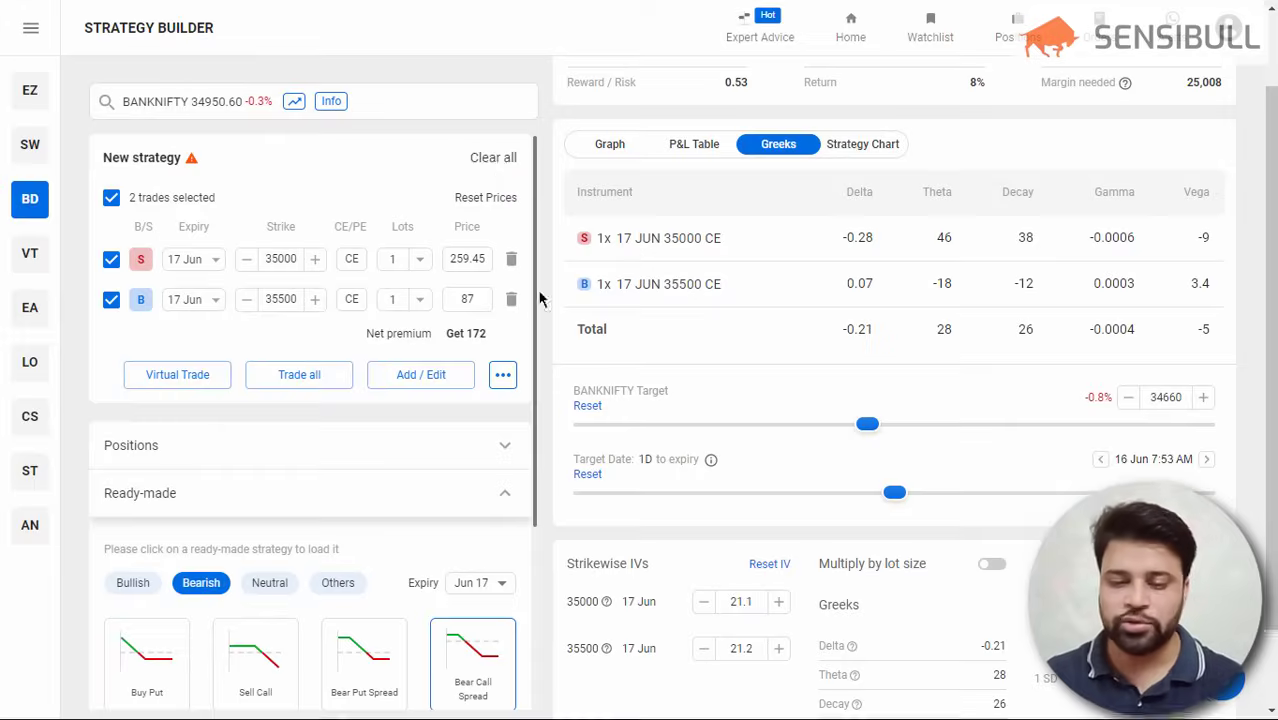
pyautogui.click(499, 158)
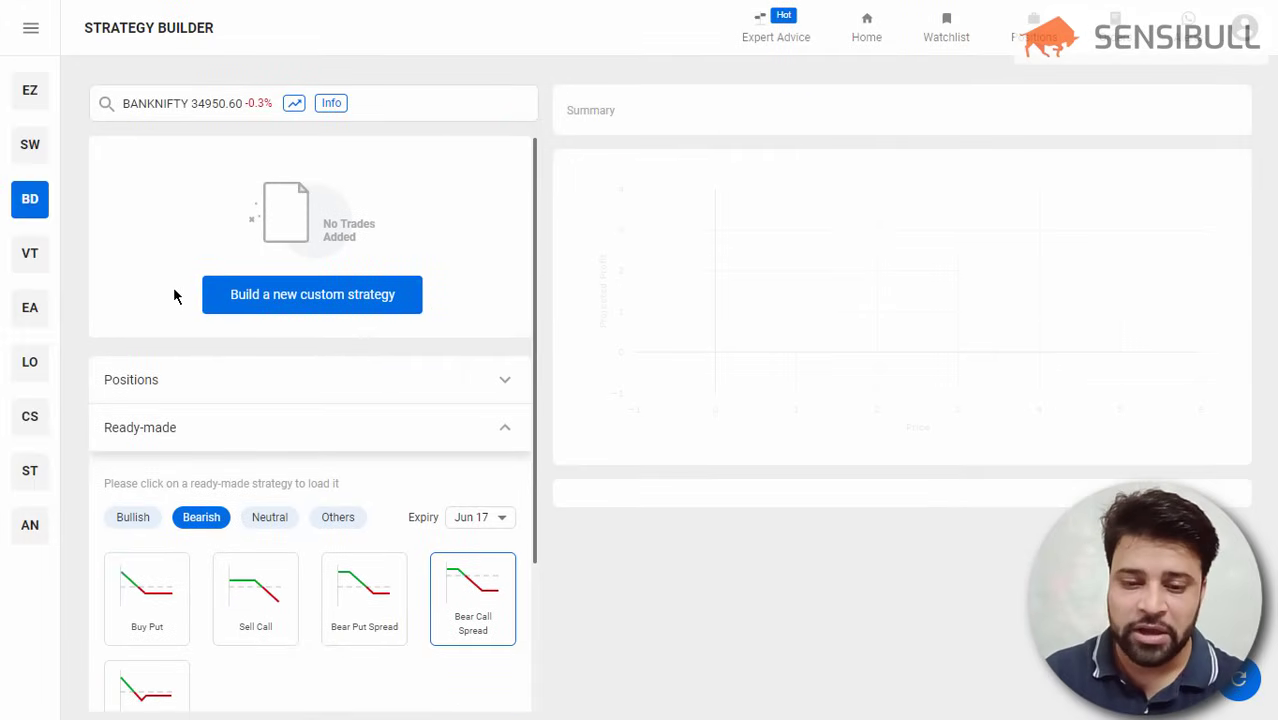
# Add sell 34900 CE, sell 35000 PE, buy 34600 PE and buy 35300 CE, then view the payoff graph.
pyautogui.click(282, 304)
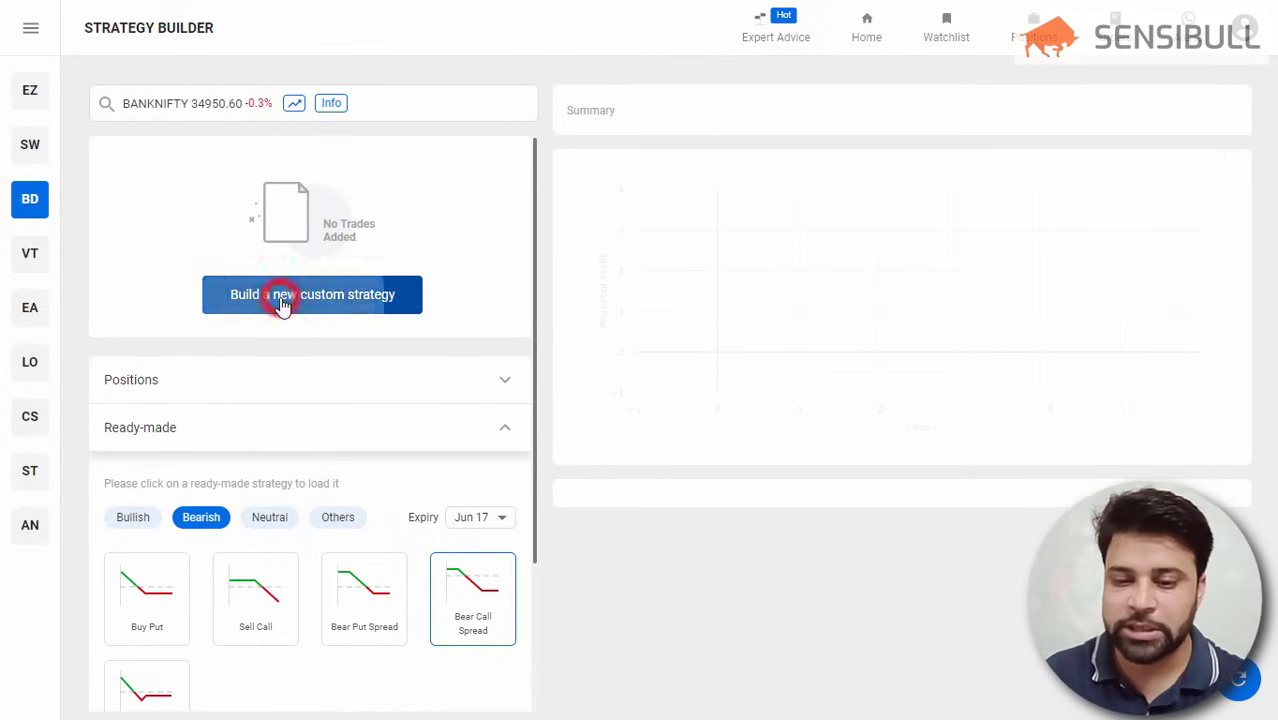
pyautogui.click(309, 381)
pyautogui.click(439, 450)
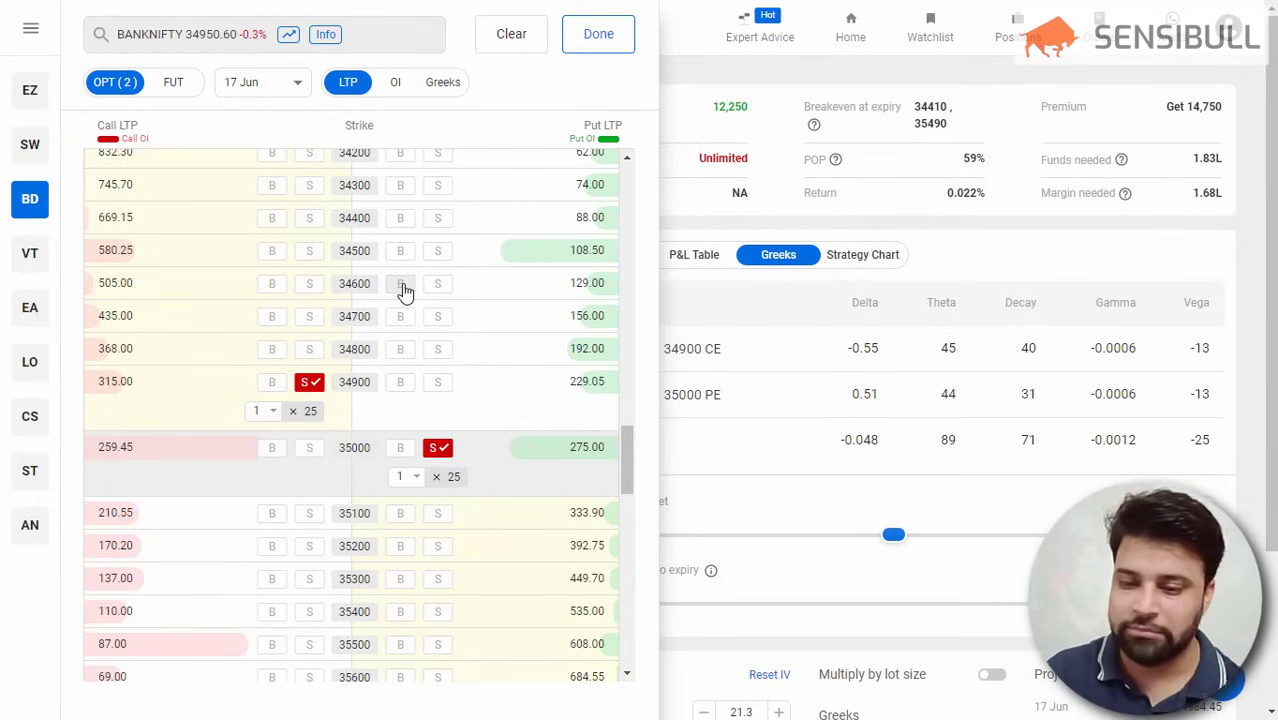
pyautogui.click(400, 285)
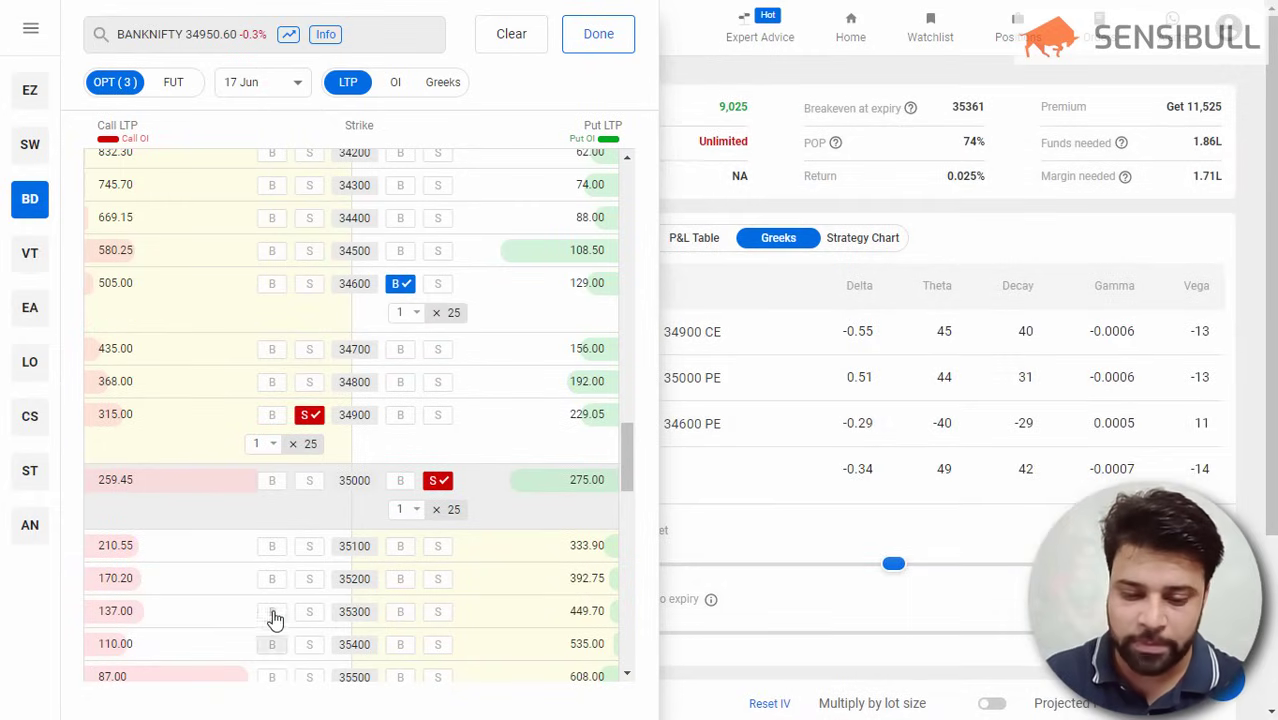
pyautogui.click(272, 611)
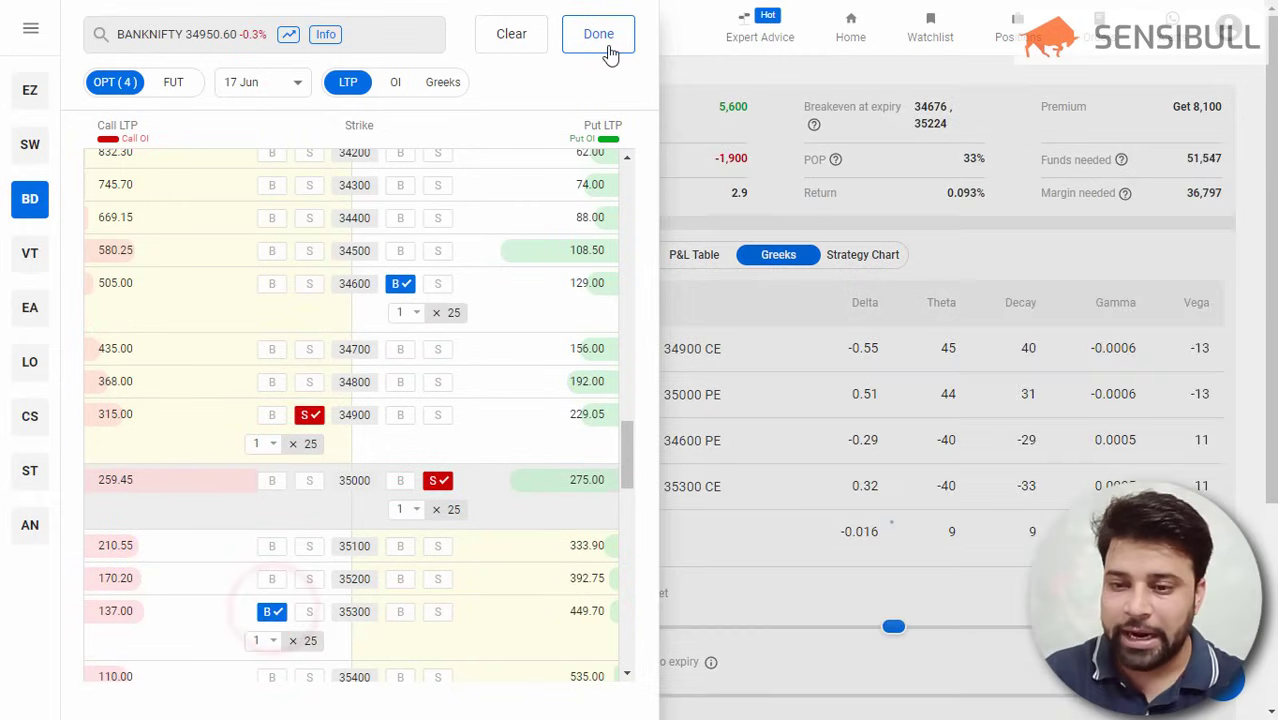
pyautogui.click(598, 34)
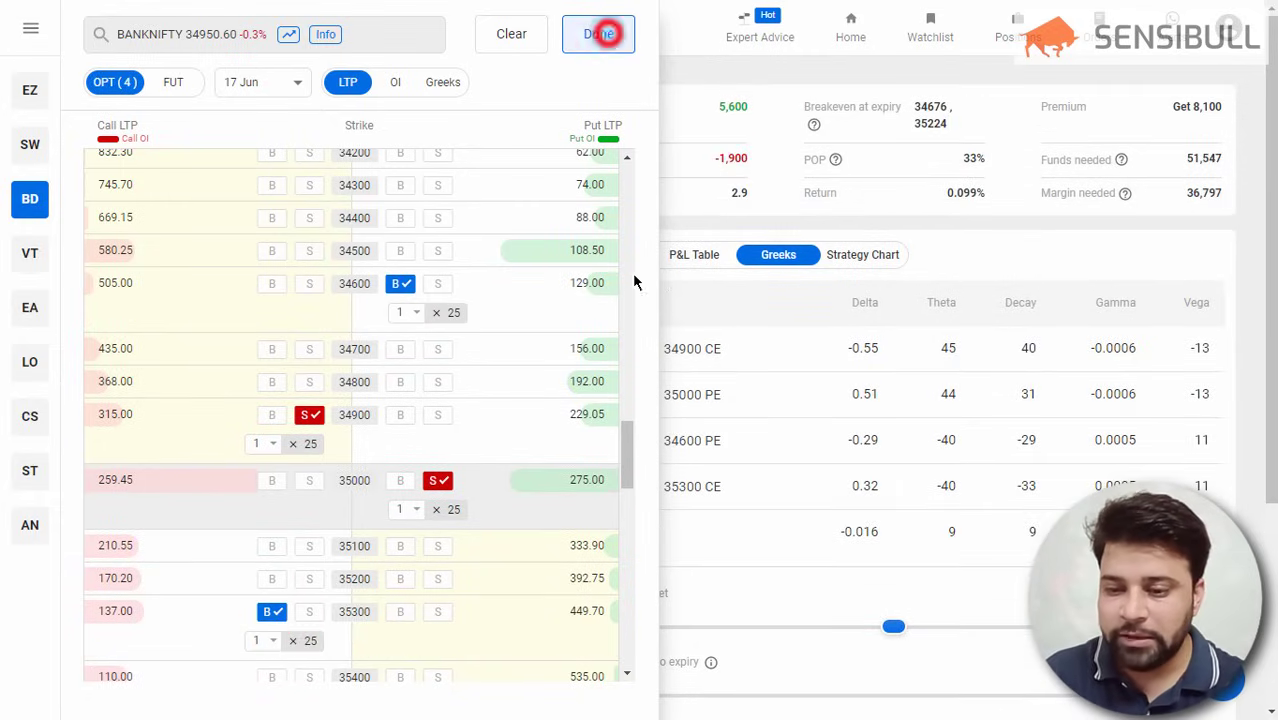
pyautogui.click(612, 258)
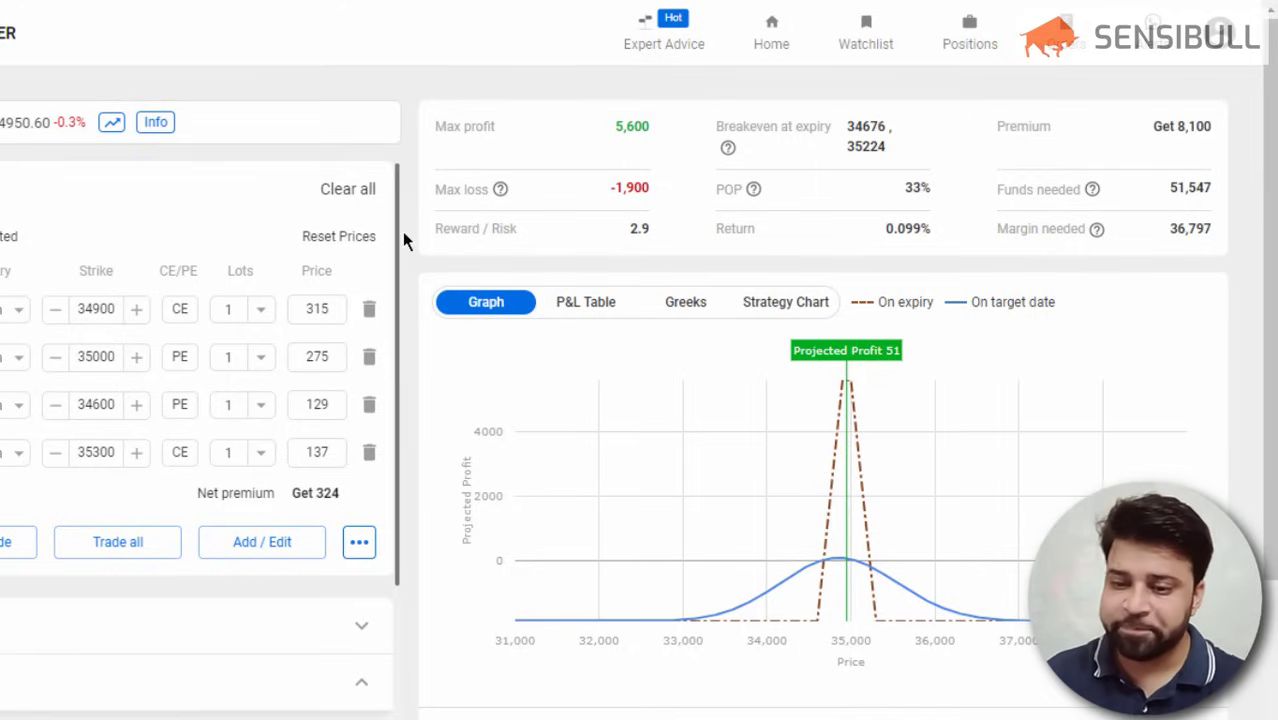
pyautogui.click(575, 304)
pyautogui.click(680, 305)
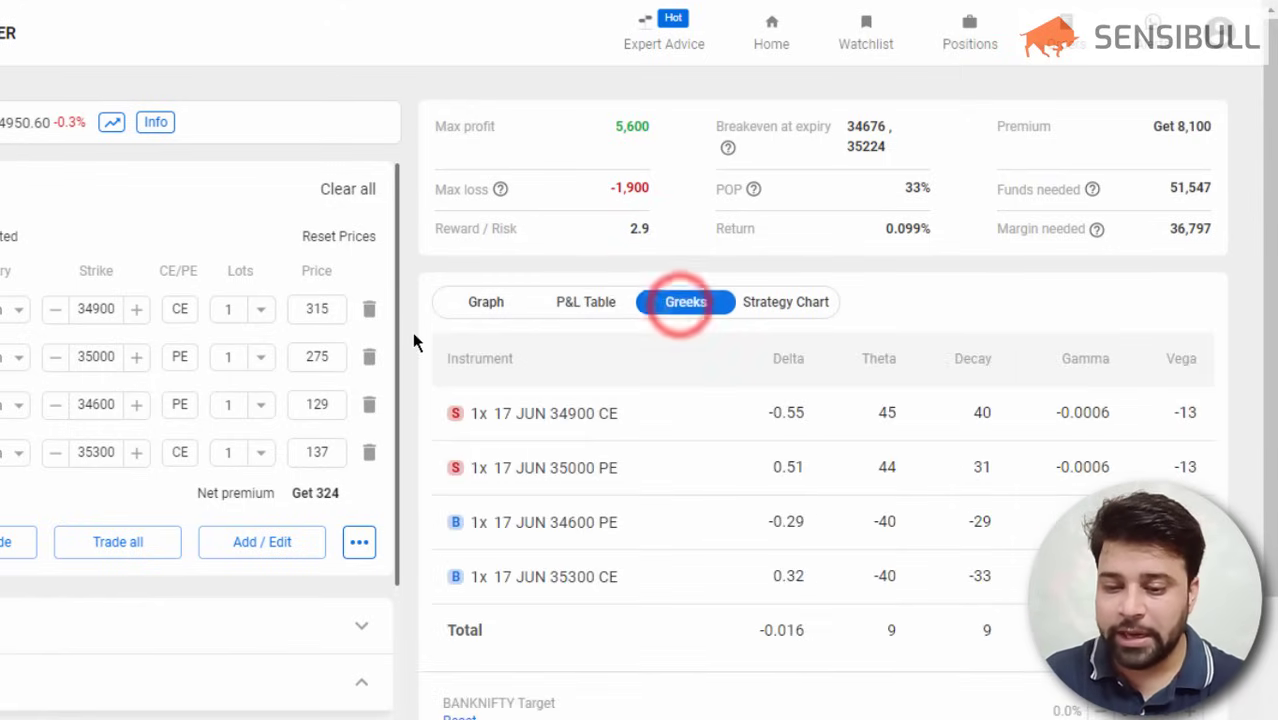
pyautogui.scroll(-3, 415, 342)
pyautogui.scroll(-1, 415, 342)
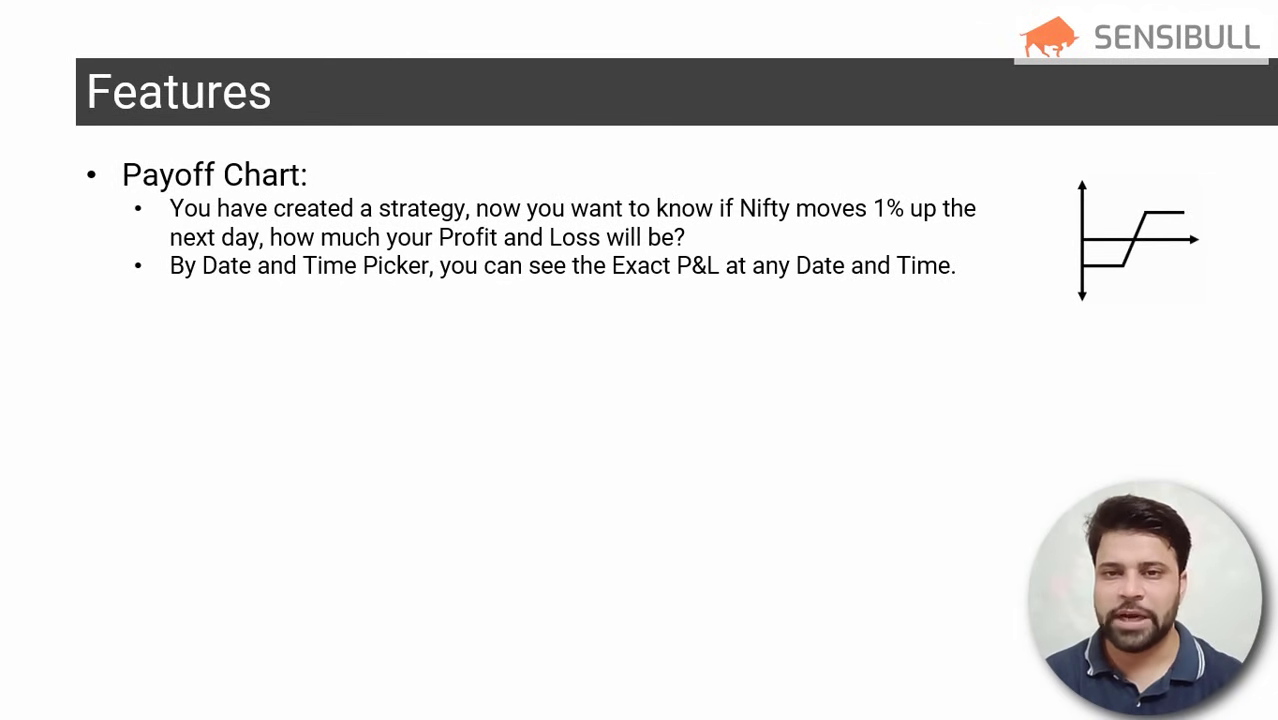
pyautogui.hotkey('alt', 'Tab')
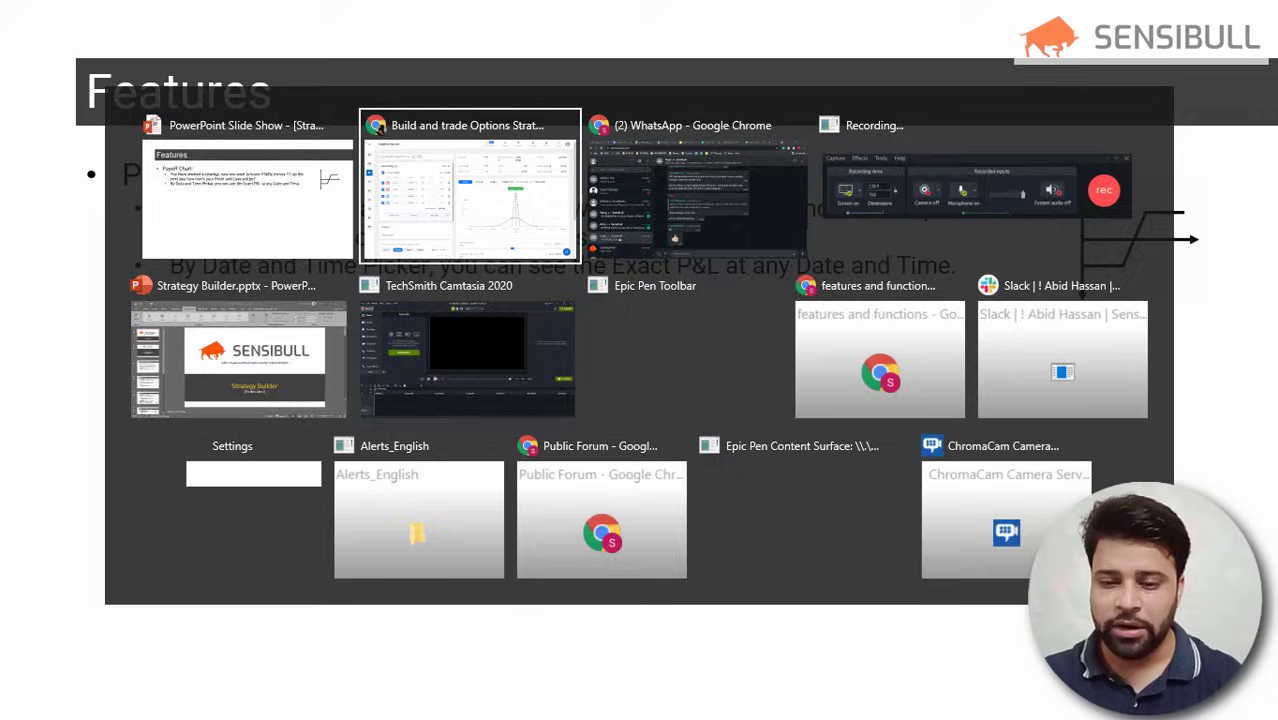
pyautogui.scroll(-2, 957, 483)
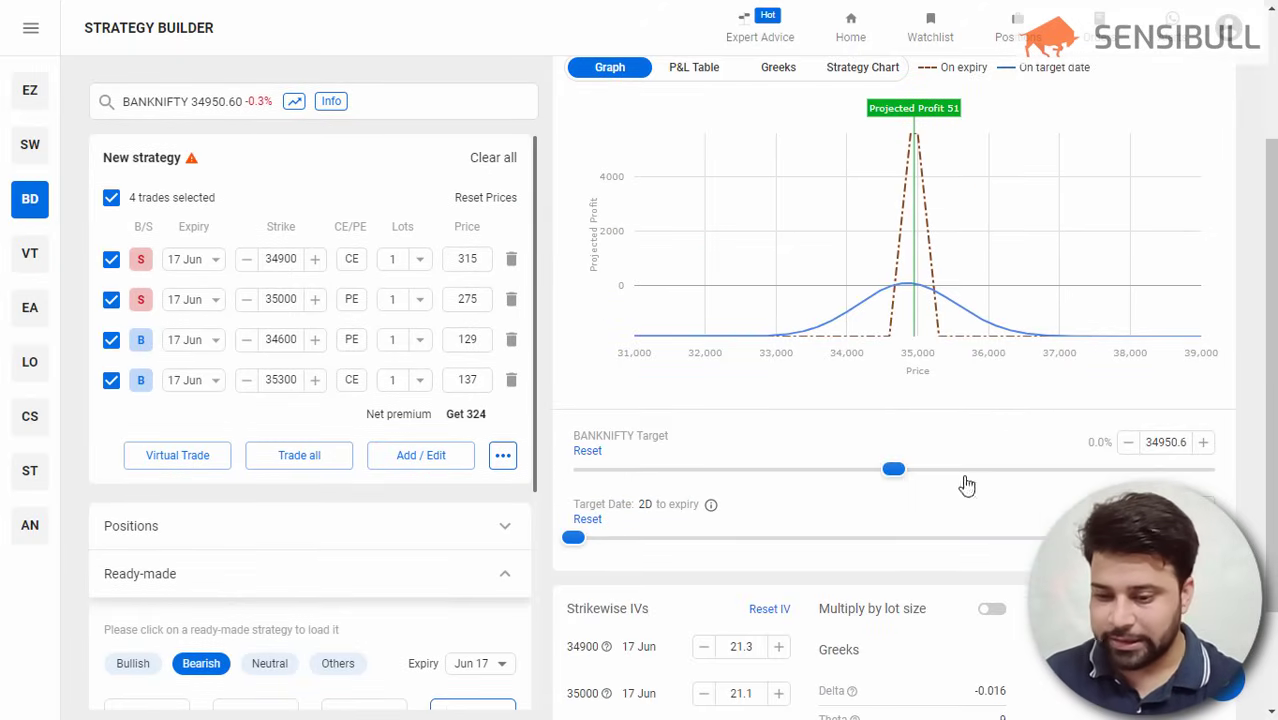
# Project 1 day before expiry, moving the BANKNIFTY target from 34820 to 35140.
pyautogui.moveTo(893, 469)
pyautogui.mouseDown()
pyautogui.moveTo(842, 469)
pyautogui.moveTo(881, 469)
pyautogui.mouseUp()
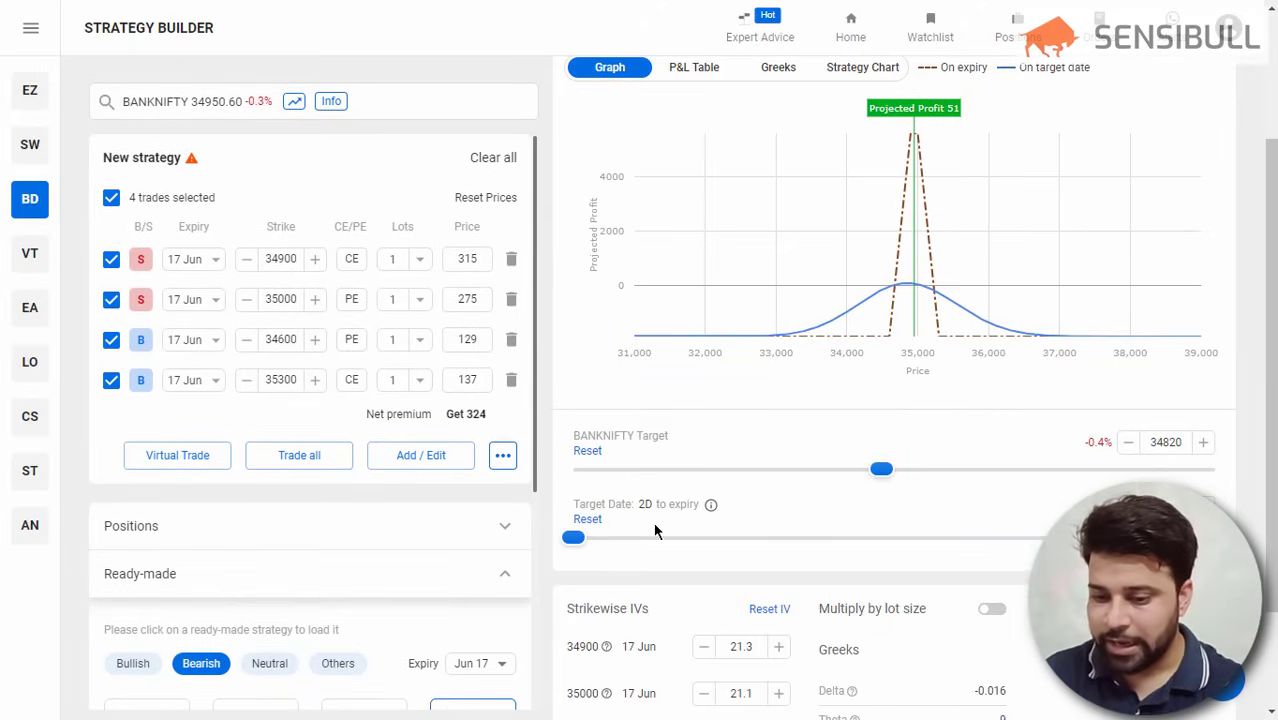
pyautogui.moveTo(656, 536); pyautogui.dragTo(882, 558)
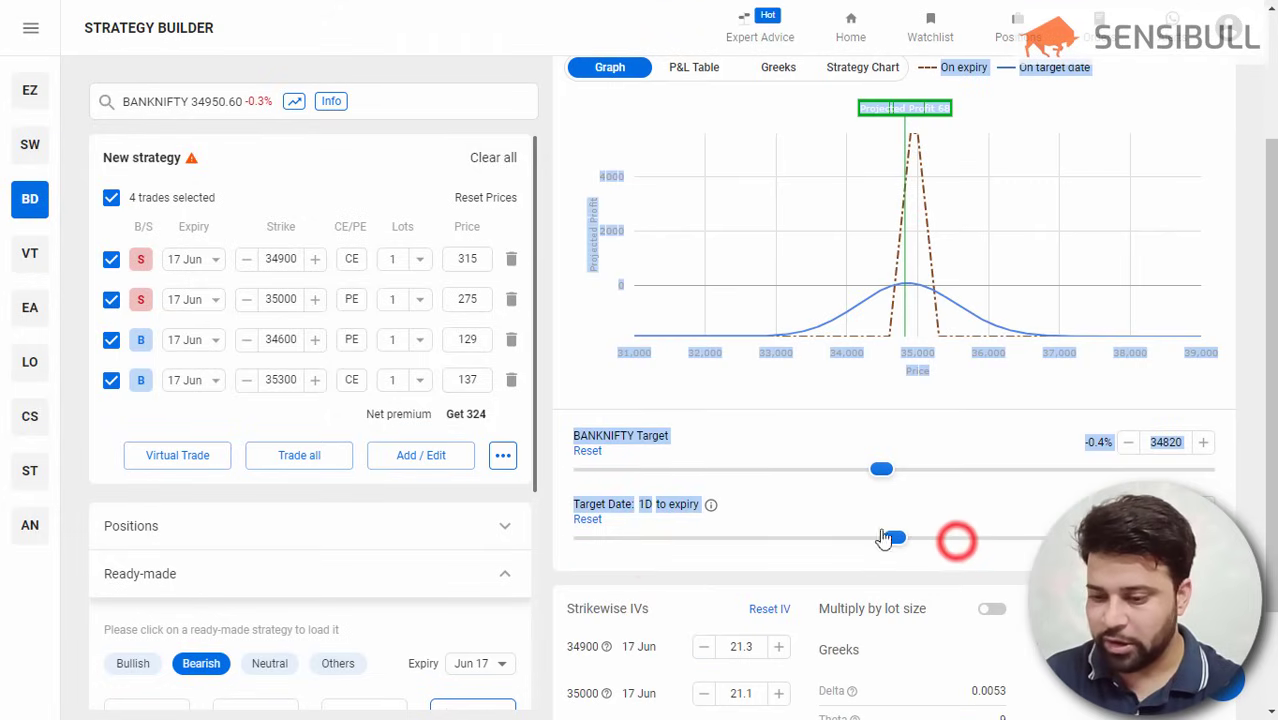
pyautogui.moveTo(880, 469); pyautogui.dragTo(911, 472)
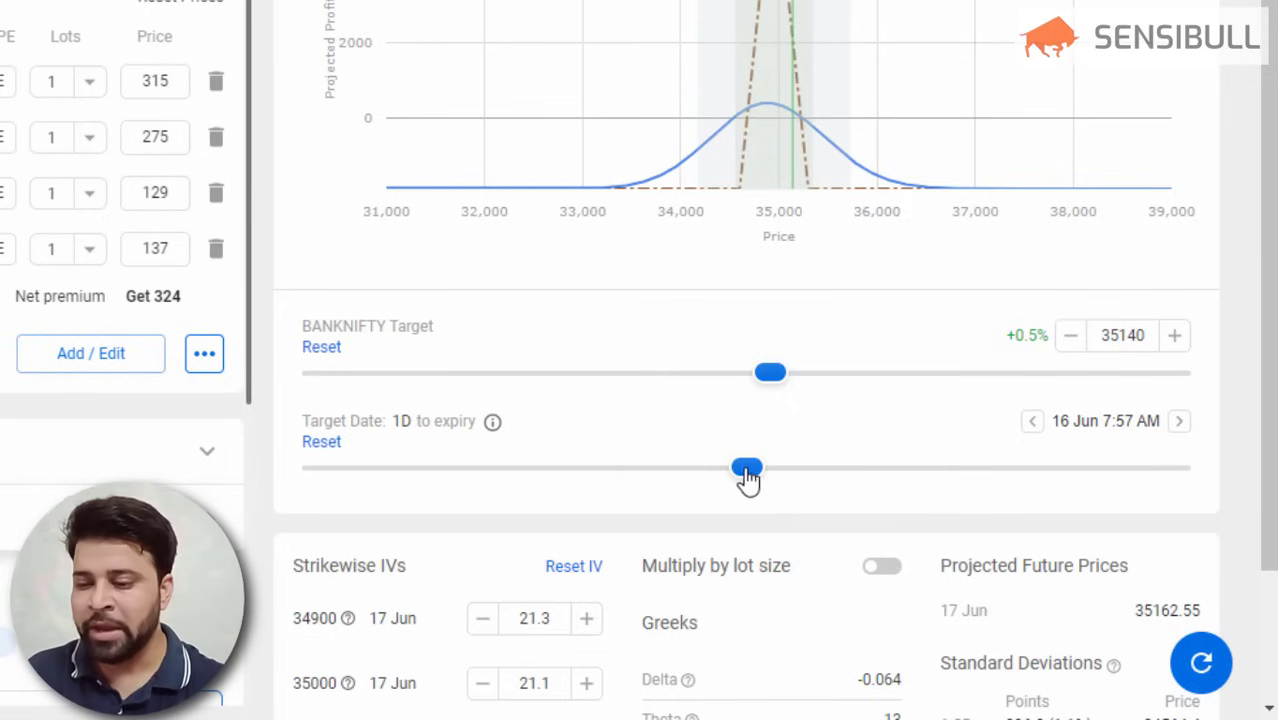
# Open and close the target date calendar, then switch to the PowerPoint slide show.
pyautogui.click(1105, 424)
pyautogui.scroll(-1, 1175, 245)
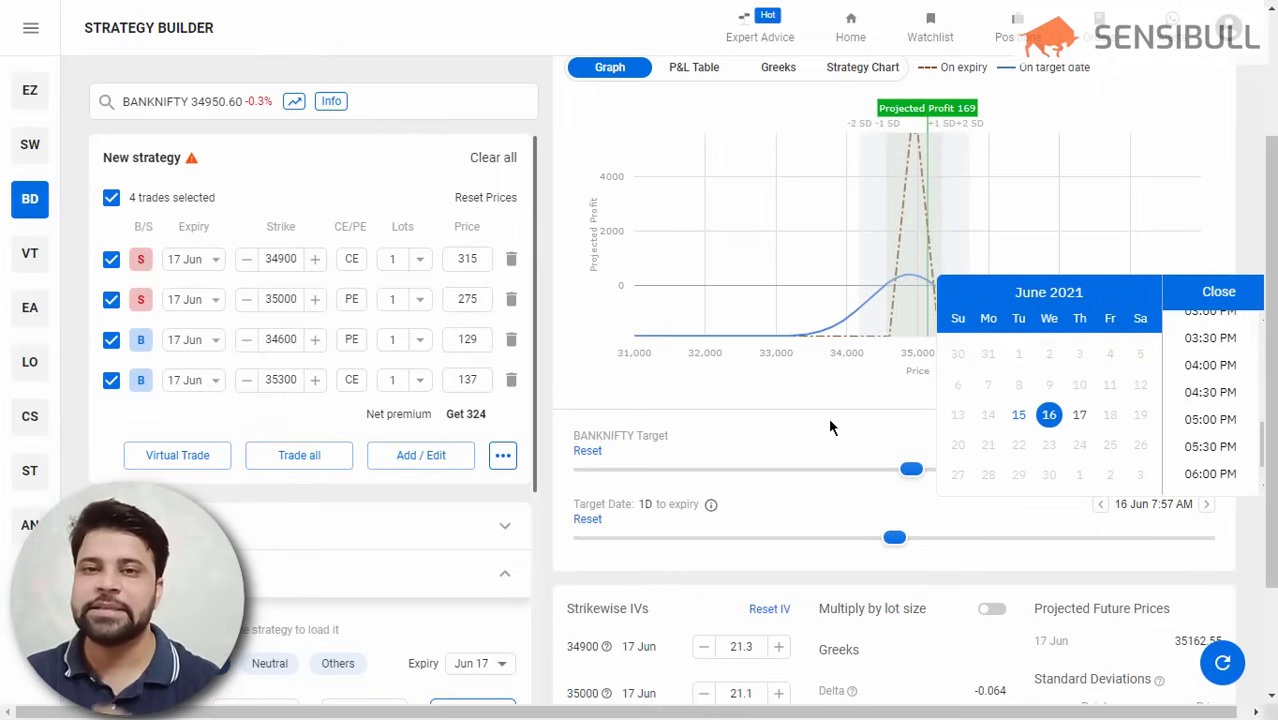
pyautogui.click(750, 440)
pyautogui.hotkey('alt', 'Tab')
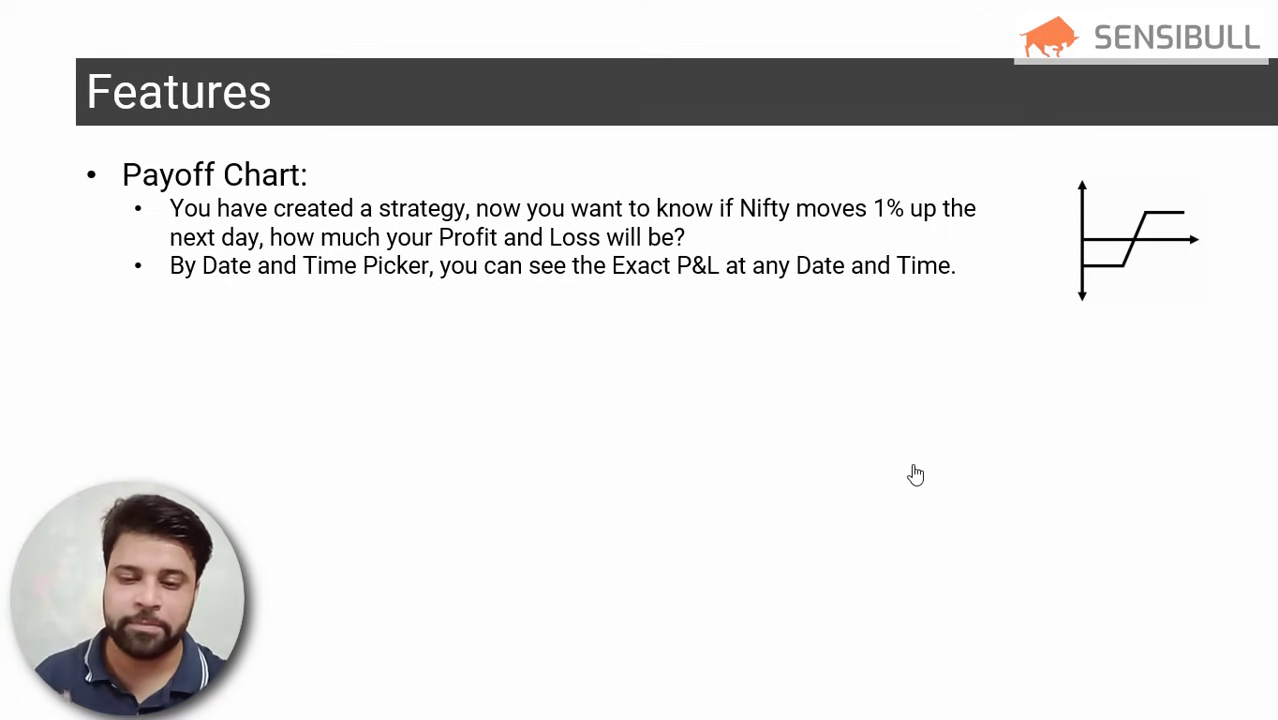
# Reveal the Strategy Charts and Standard Deviation points, then return to the browser.
pyautogui.click(915, 475)
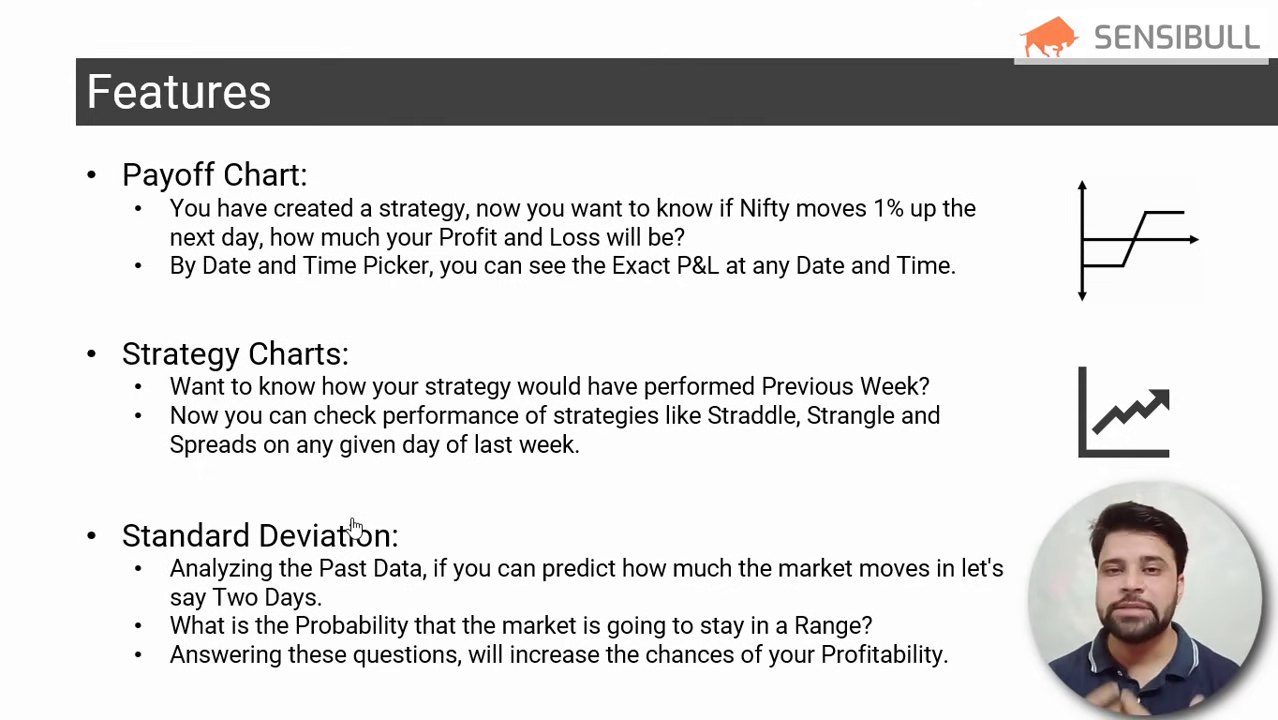
pyautogui.hotkey('alt', 'Tab')
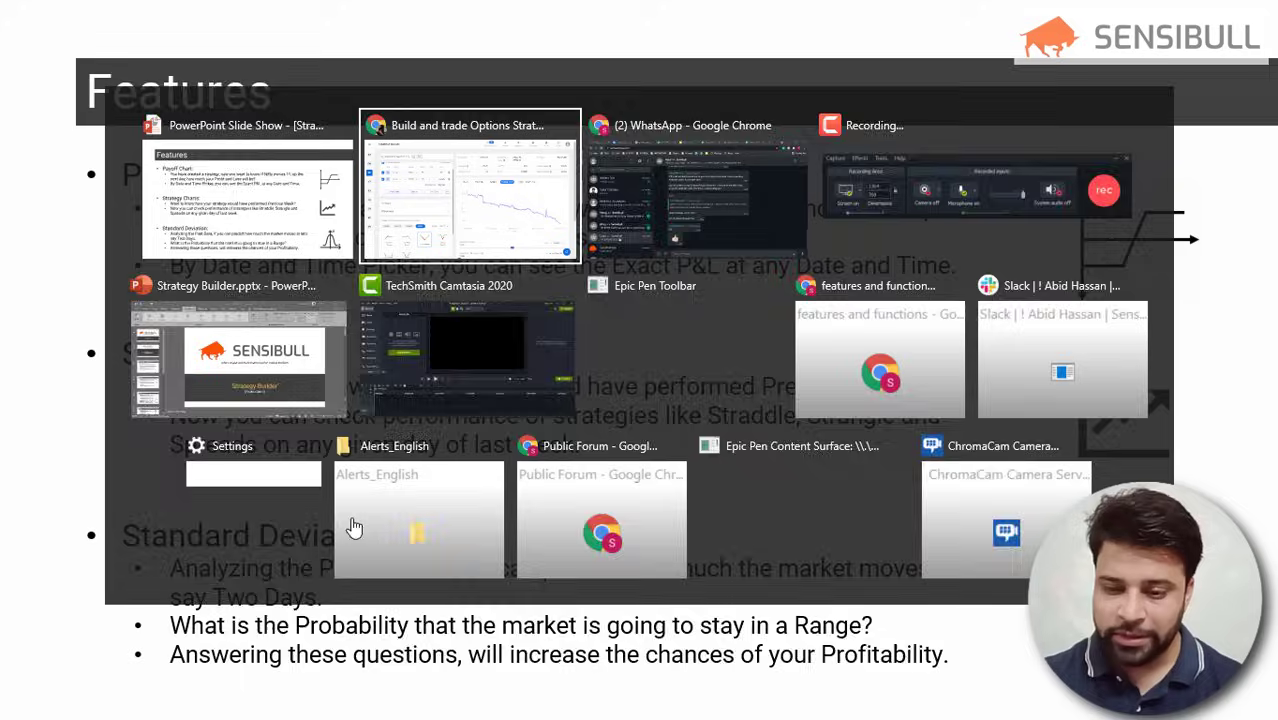
# Load the Neutral ready-made Short Strangle (sell 34500 PE, 35500 CE) and set the target date to 0D.
pyautogui.click(610, 256)
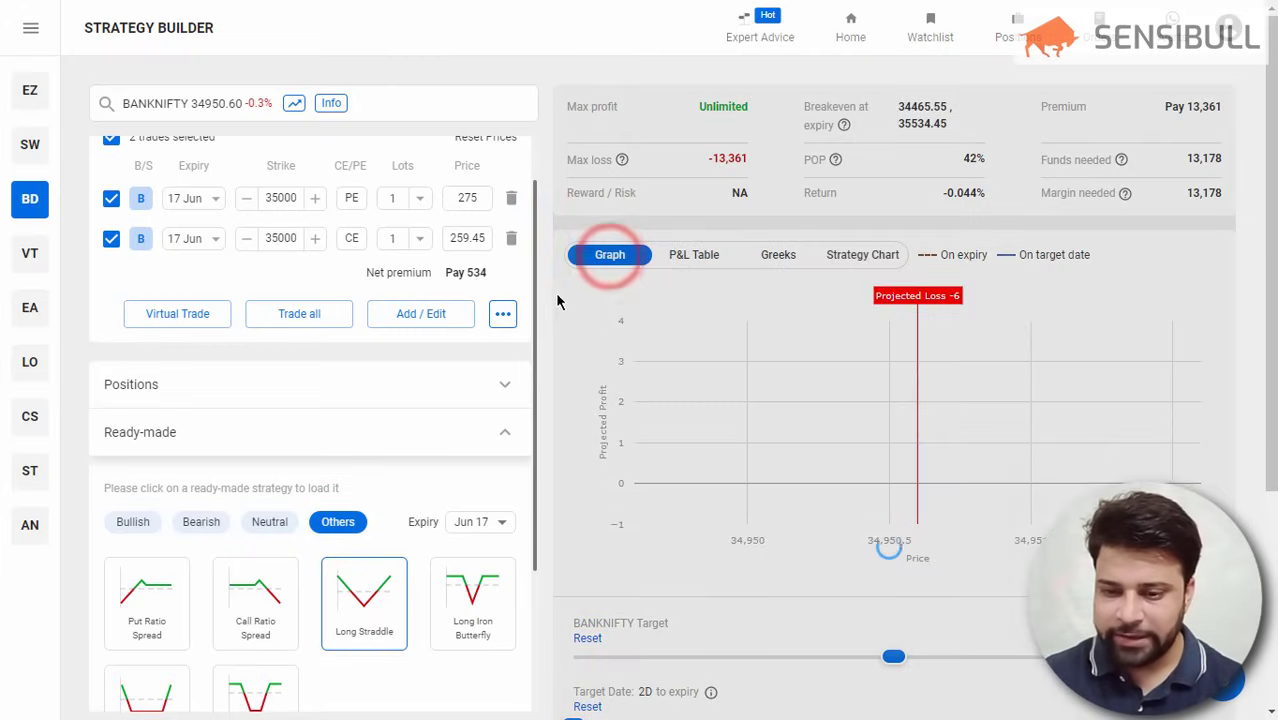
pyautogui.scroll(-2, 548, 294)
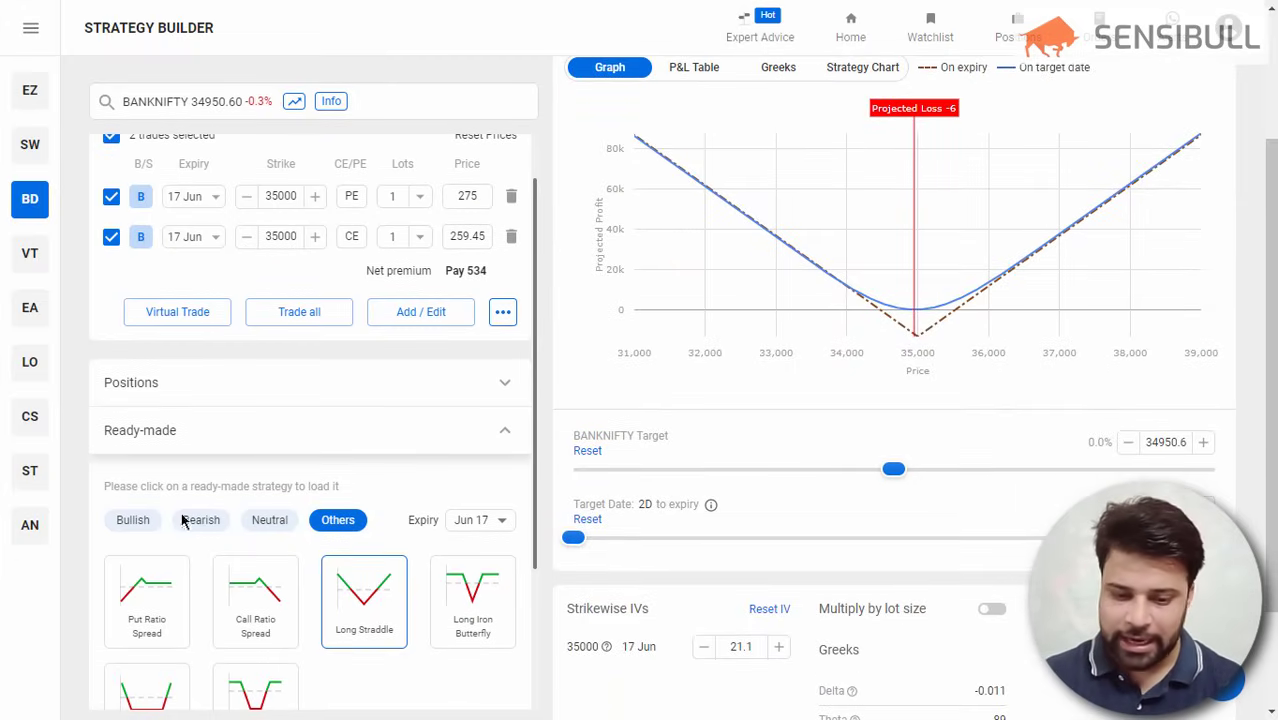
pyautogui.click(268, 520)
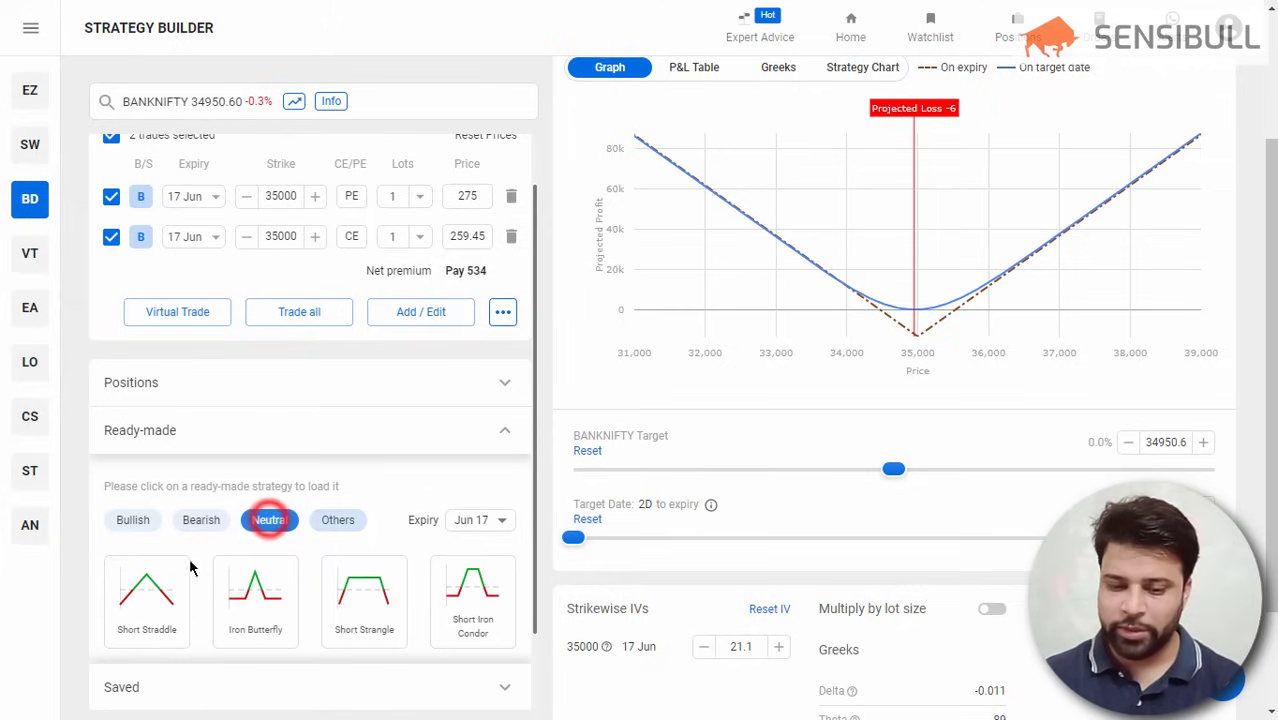
pyautogui.click(148, 603)
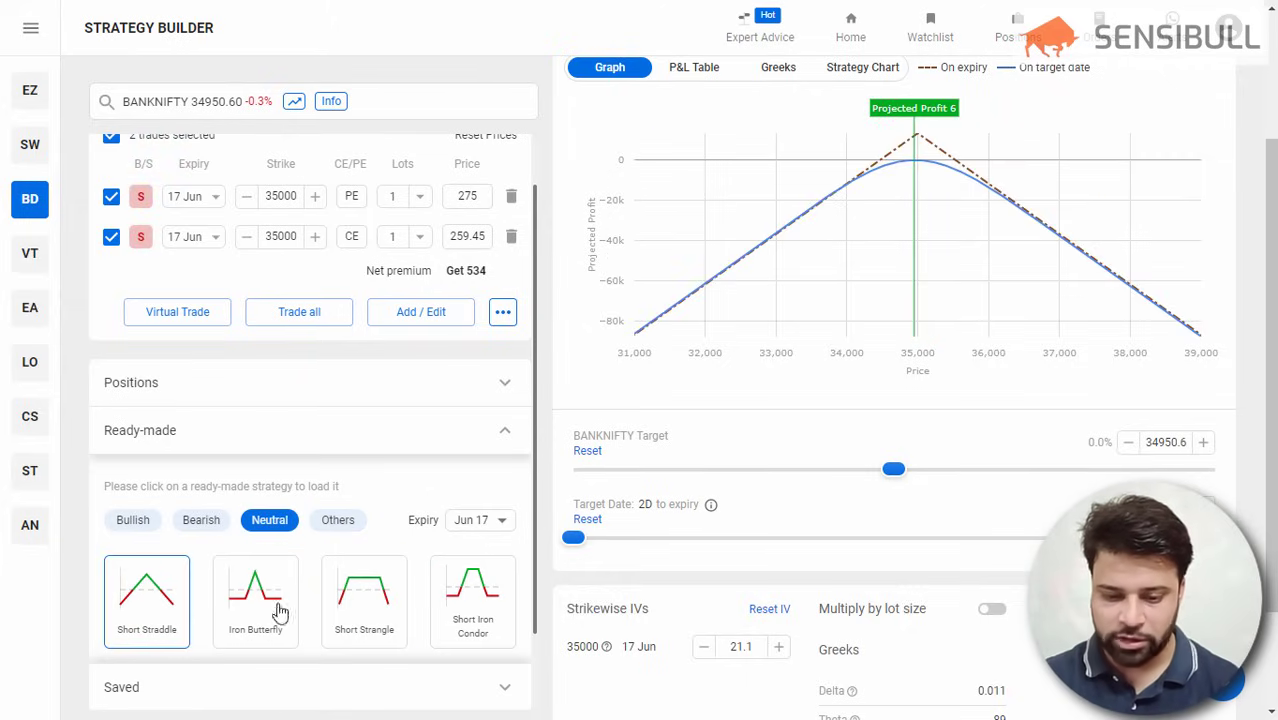
pyautogui.click(357, 626)
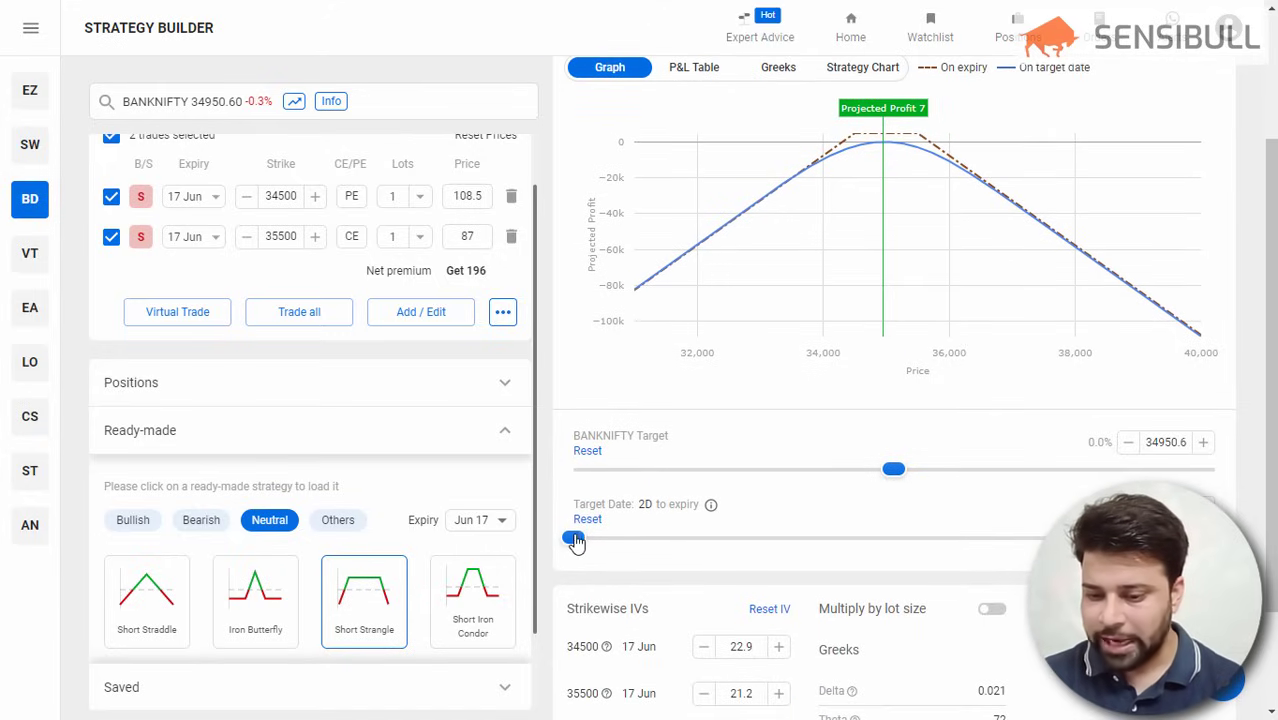
pyautogui.click(573, 535)
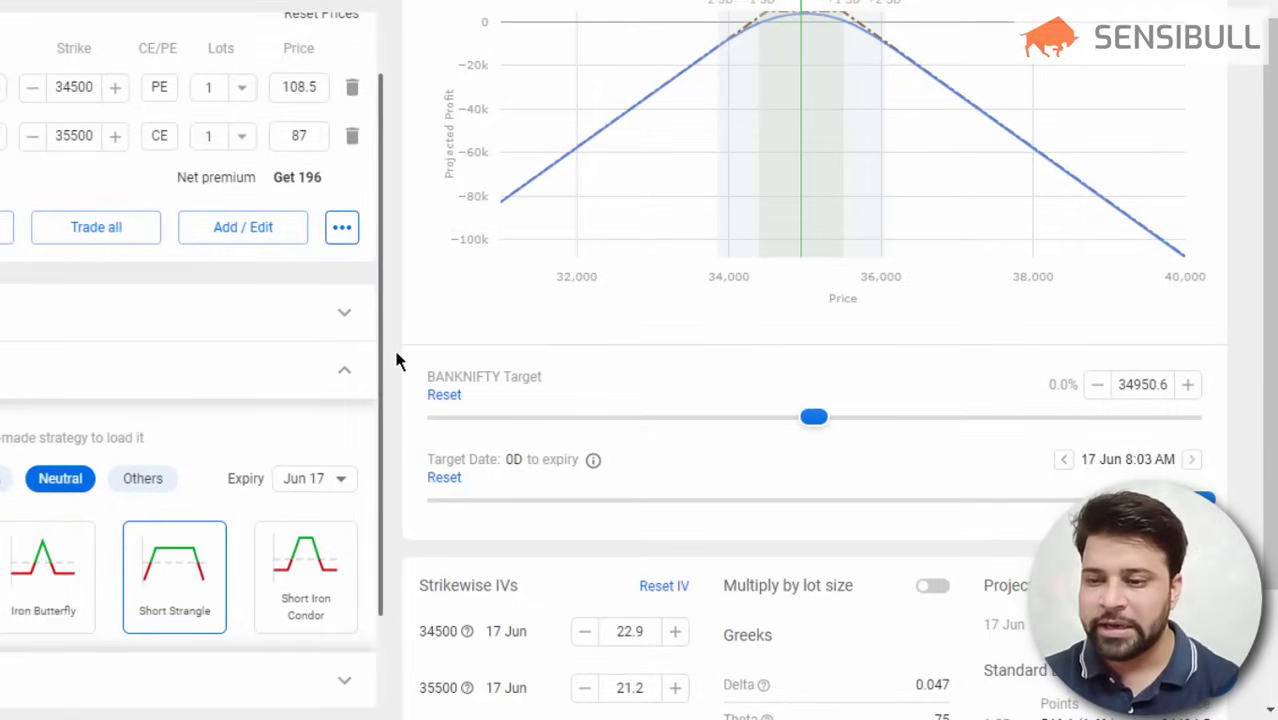
# Annotate the payoff chart with a 66% arrow spanning the ±1 SD band.
pyautogui.scroll(1, 406, 426)
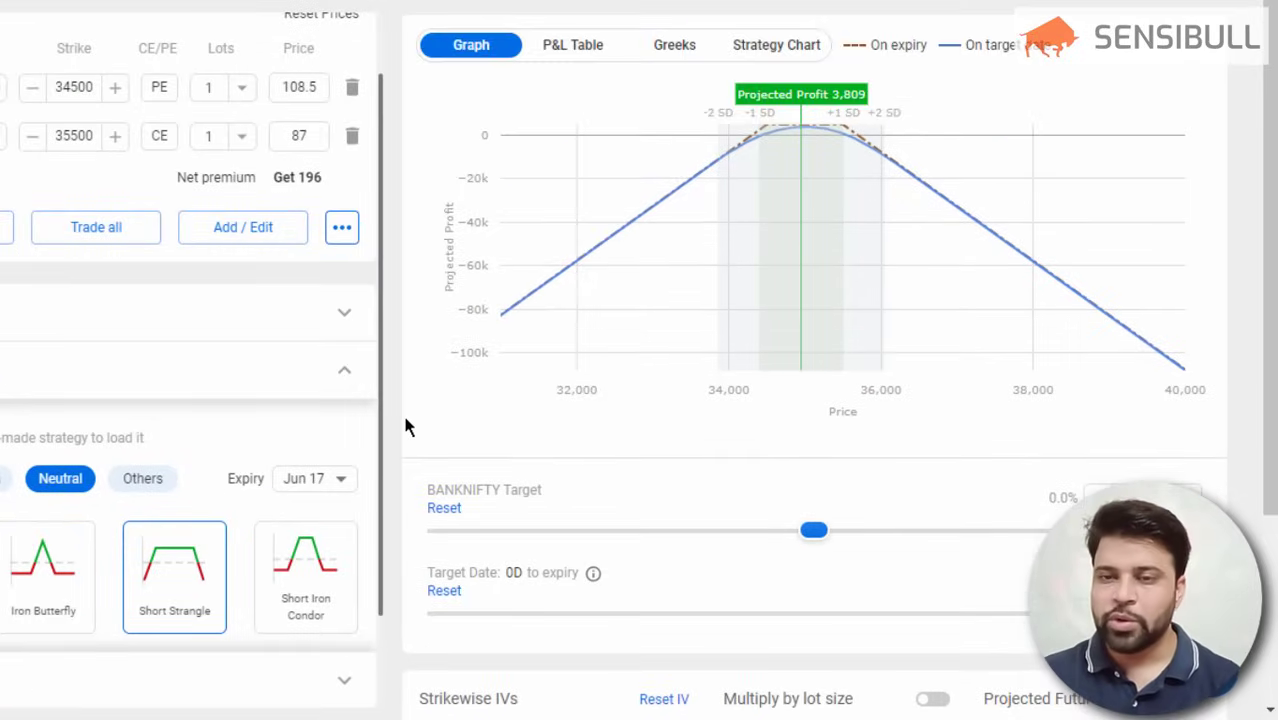
pyautogui.moveTo(675, 275)
pyautogui.mouseDown()
pyautogui.moveTo(745, 178)
pyautogui.moveTo(947, 88)
pyautogui.mouseUp()
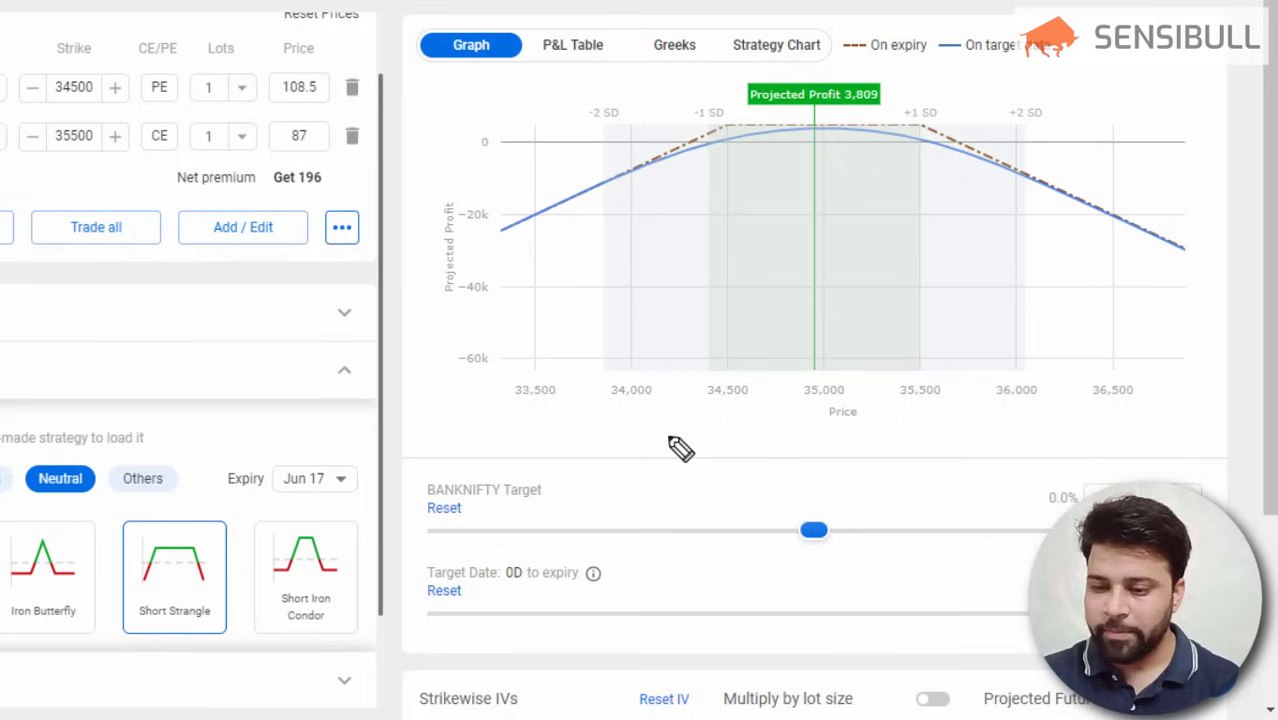
pyautogui.moveTo(712, 220)
pyautogui.mouseDown()
pyautogui.moveTo(909, 220)
pyautogui.moveTo(896, 232)
pyautogui.moveTo(716, 219)
pyautogui.moveTo(743, 240)
pyautogui.mouseUp()
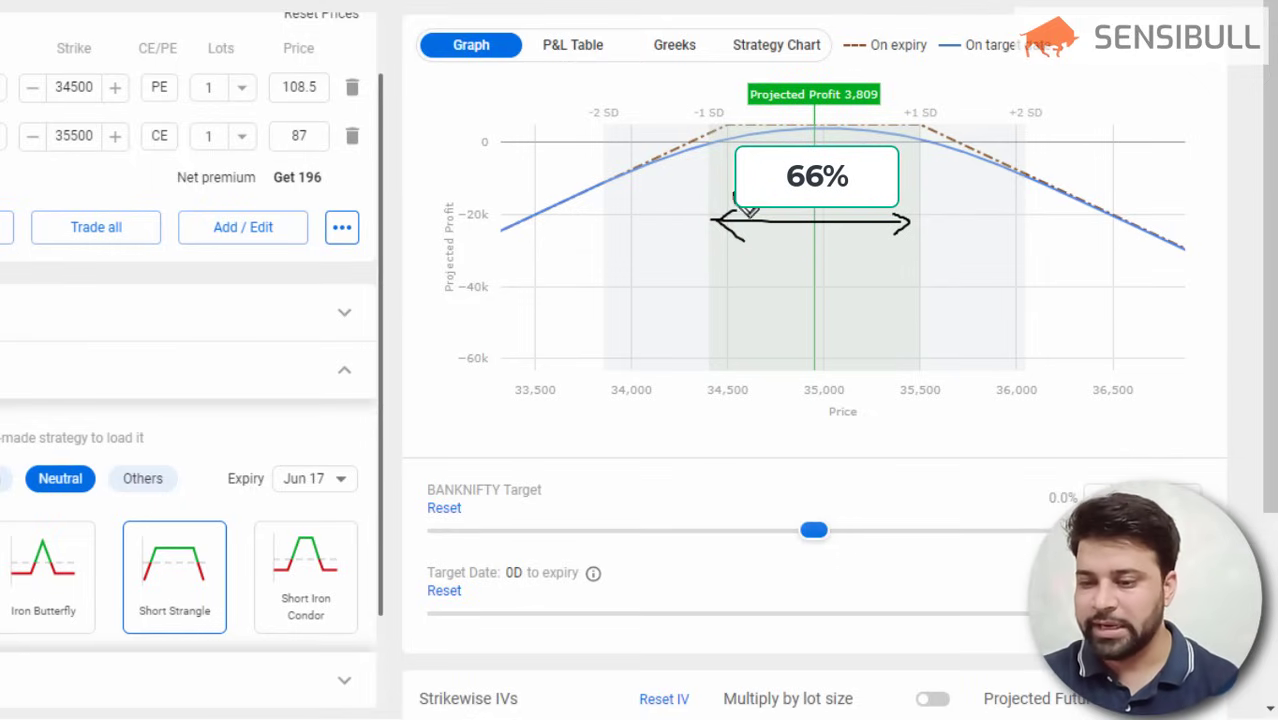
pyautogui.moveTo(708, 202); pyautogui.dragTo(709, 232)
pyautogui.moveTo(922, 209); pyautogui.dragTo(923, 227)
# Draw a 95% arrow spanning the ±2 SD band with marked ends.
pyautogui.moveTo(604, 323)
pyautogui.mouseDown()
pyautogui.moveTo(992, 322)
pyautogui.moveTo(998, 336)
pyautogui.mouseUp()
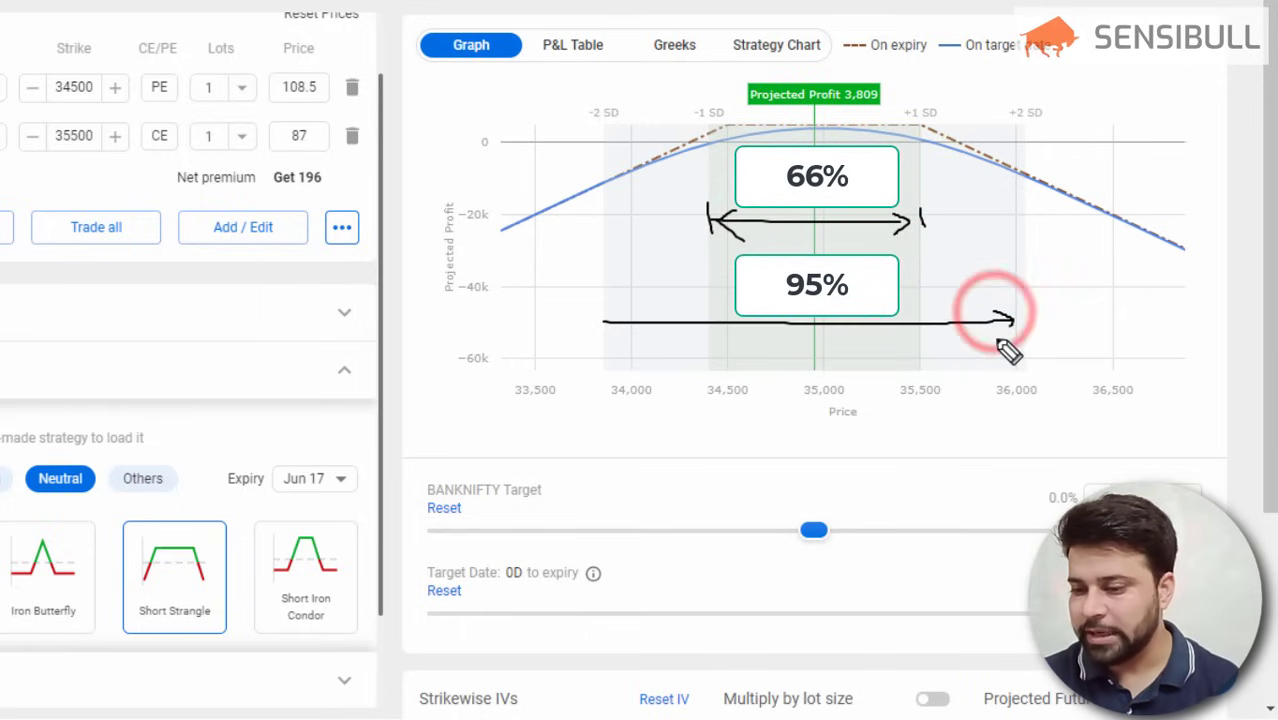
pyautogui.moveTo(618, 313); pyautogui.dragTo(603, 347)
pyautogui.click(604, 313)
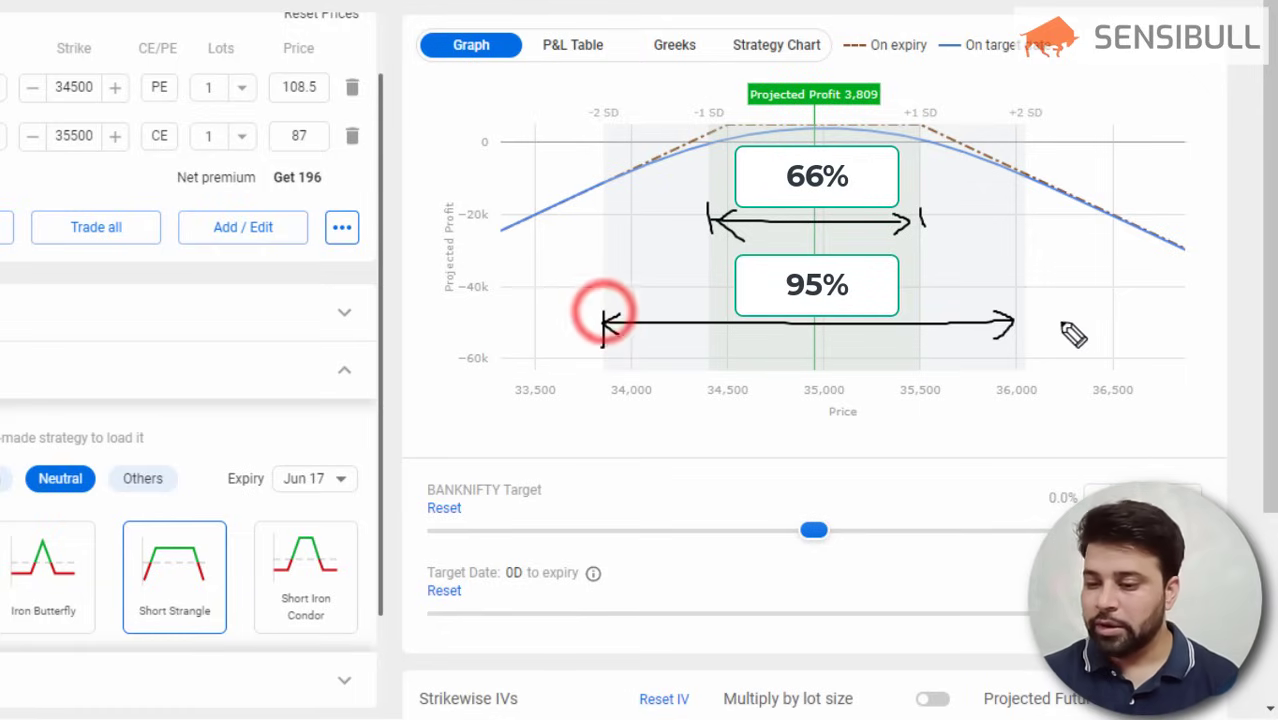
pyautogui.moveTo(1016, 308); pyautogui.dragTo(1020, 340)
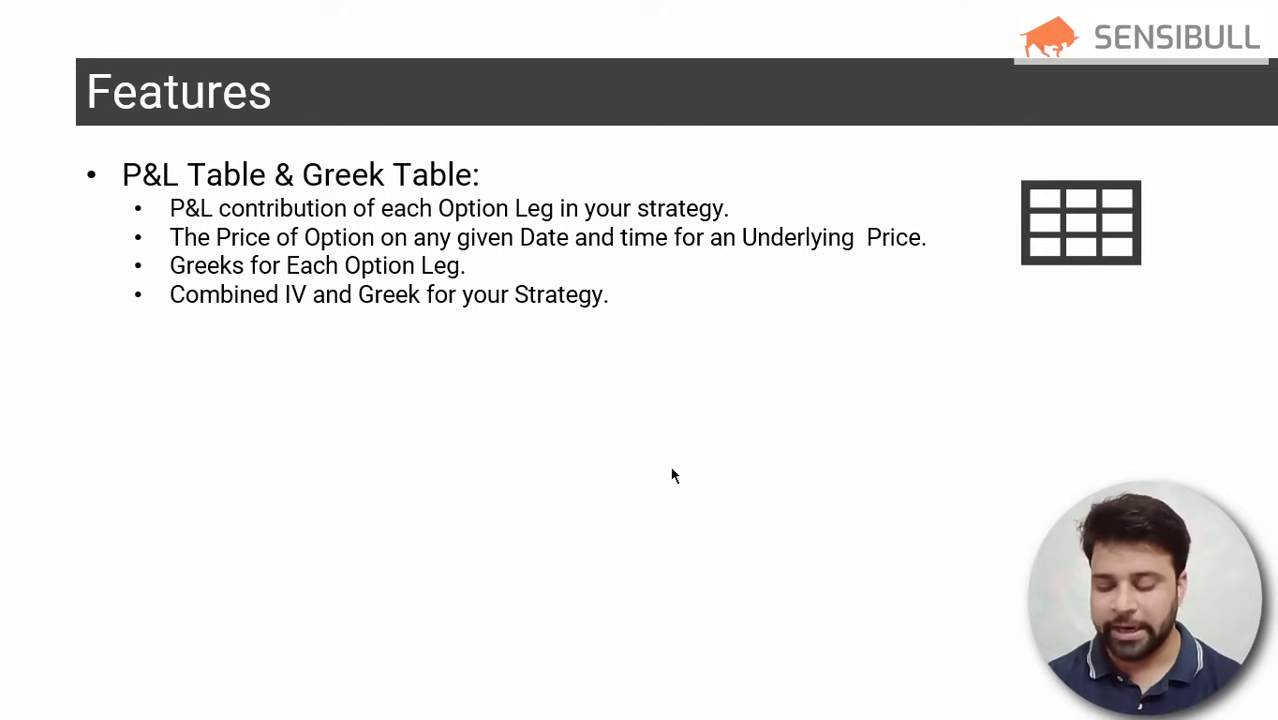
# Show the Save your Strategy bullet on the Features slide and switch back to Sensibull.
pyautogui.click(488, 392)
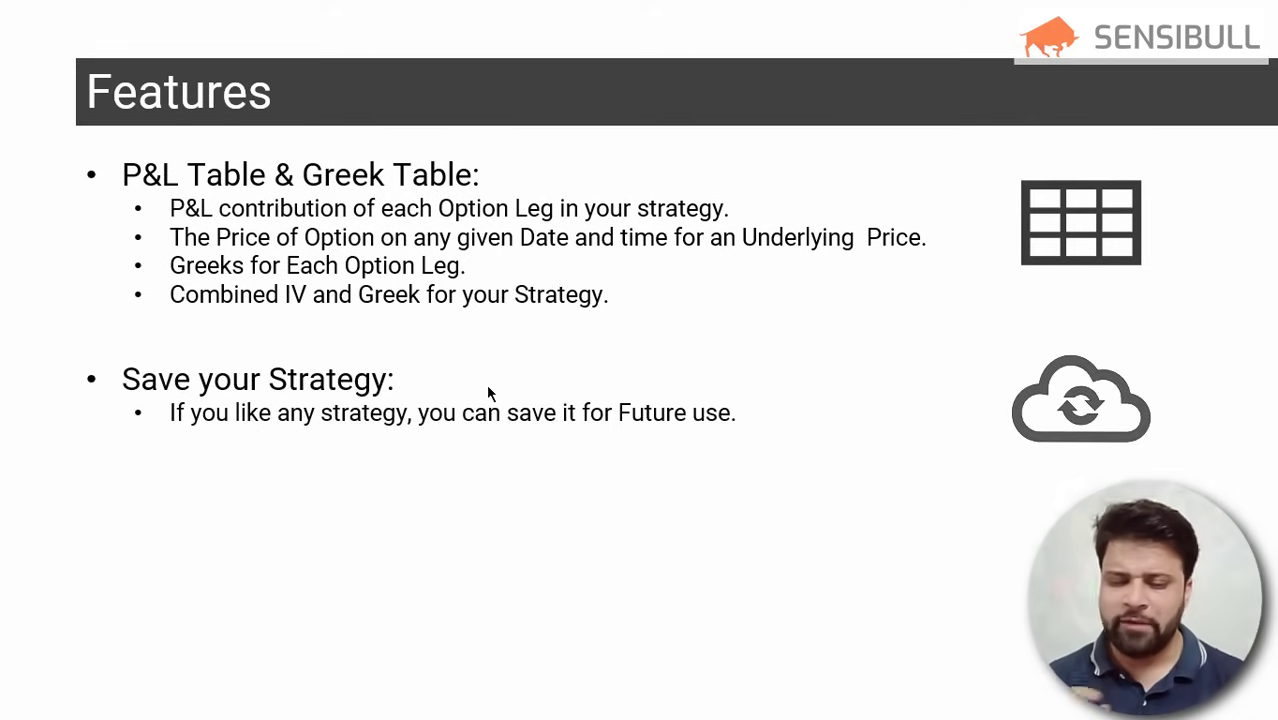
pyautogui.hotkey('alt', 'Tab')
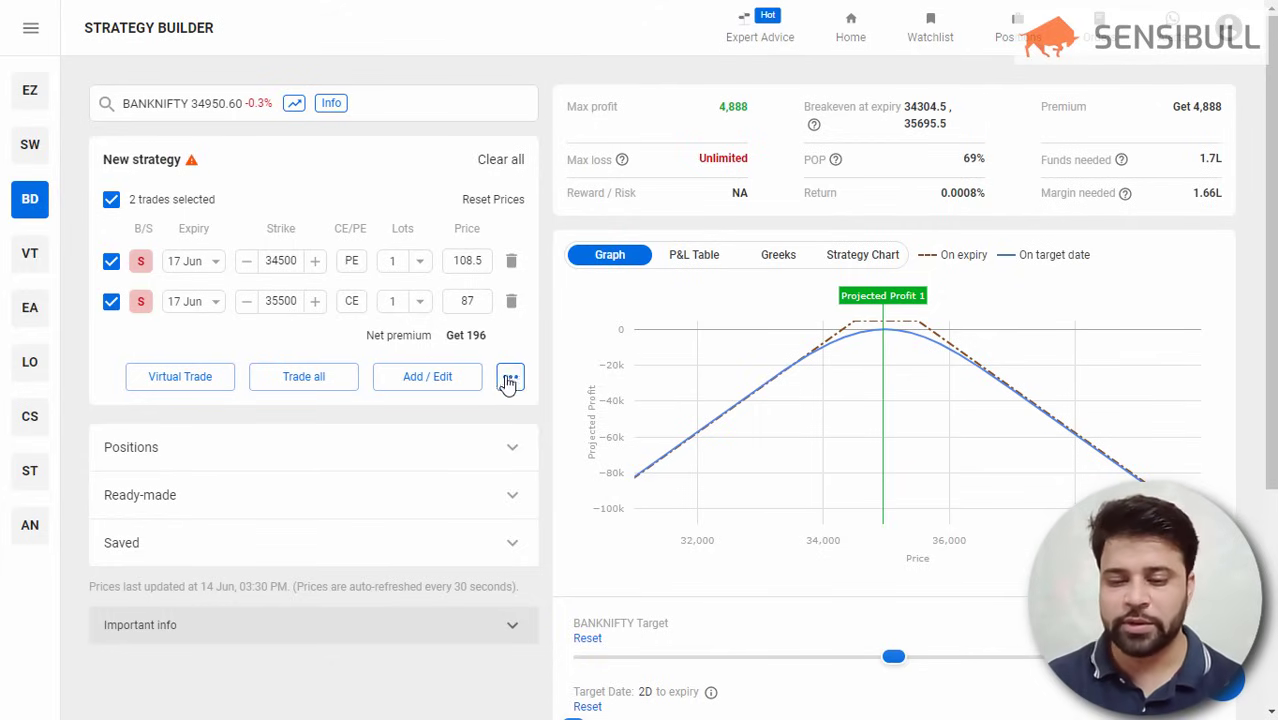
# Save the current strategy under the name 'Short Strangle 1'.
pyautogui.click(510, 382)
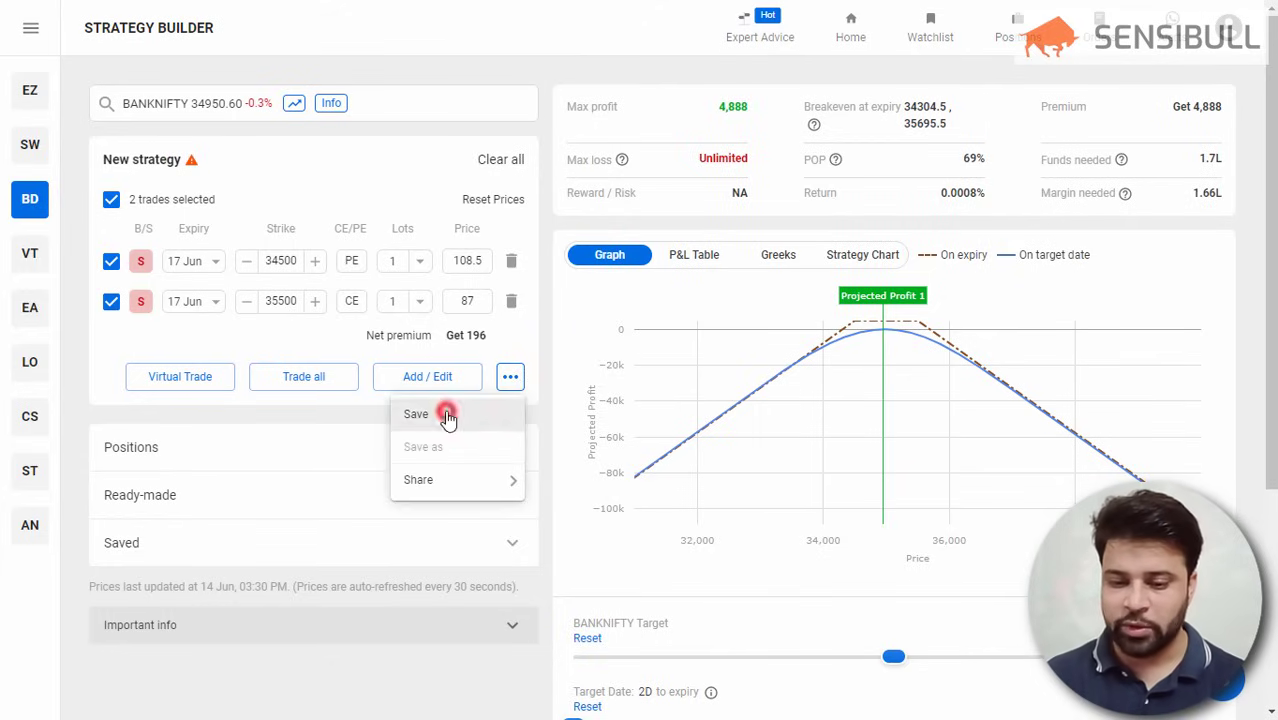
pyautogui.click(445, 412)
pyautogui.tripleClick(635, 160)
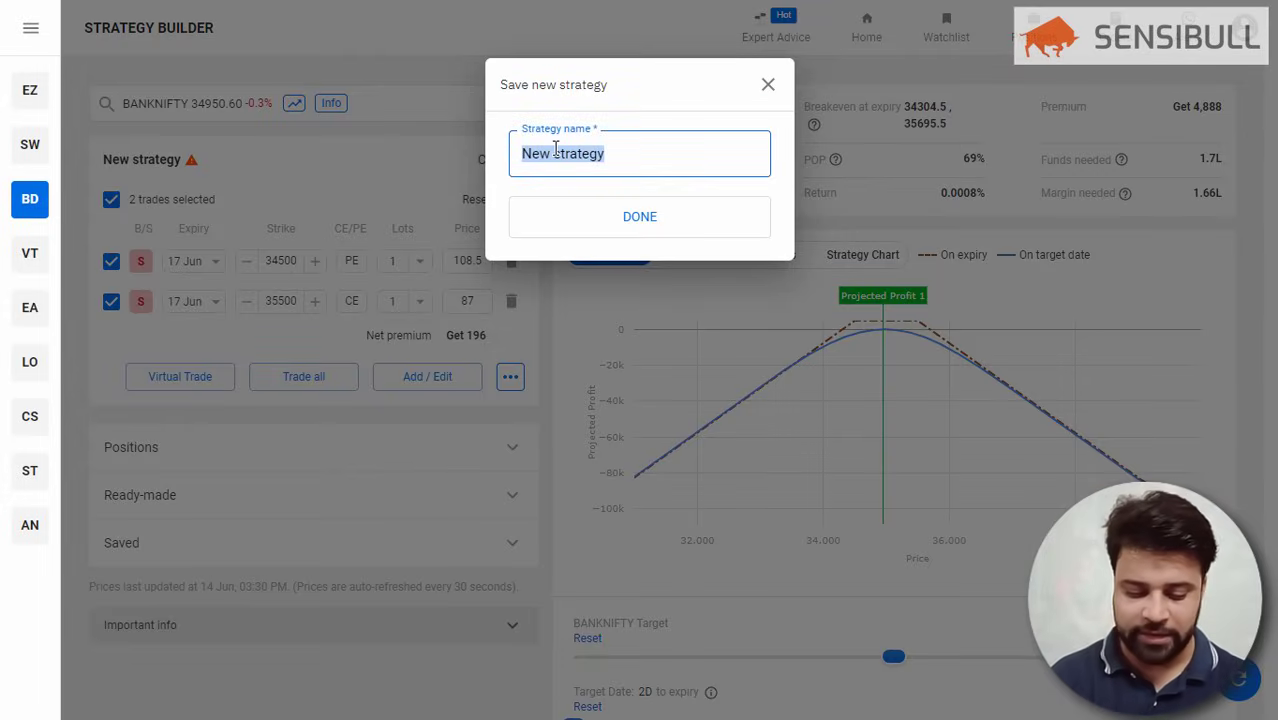
pyautogui.write('Short')
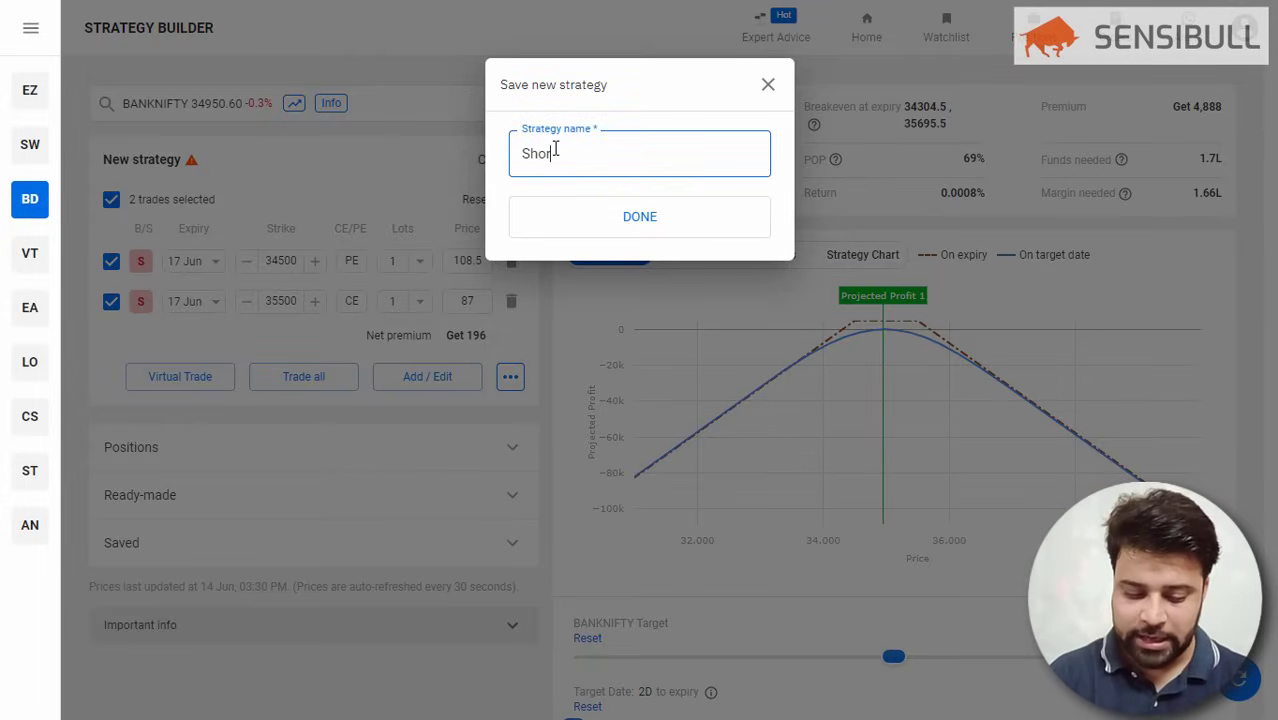
pyautogui.write(' St')
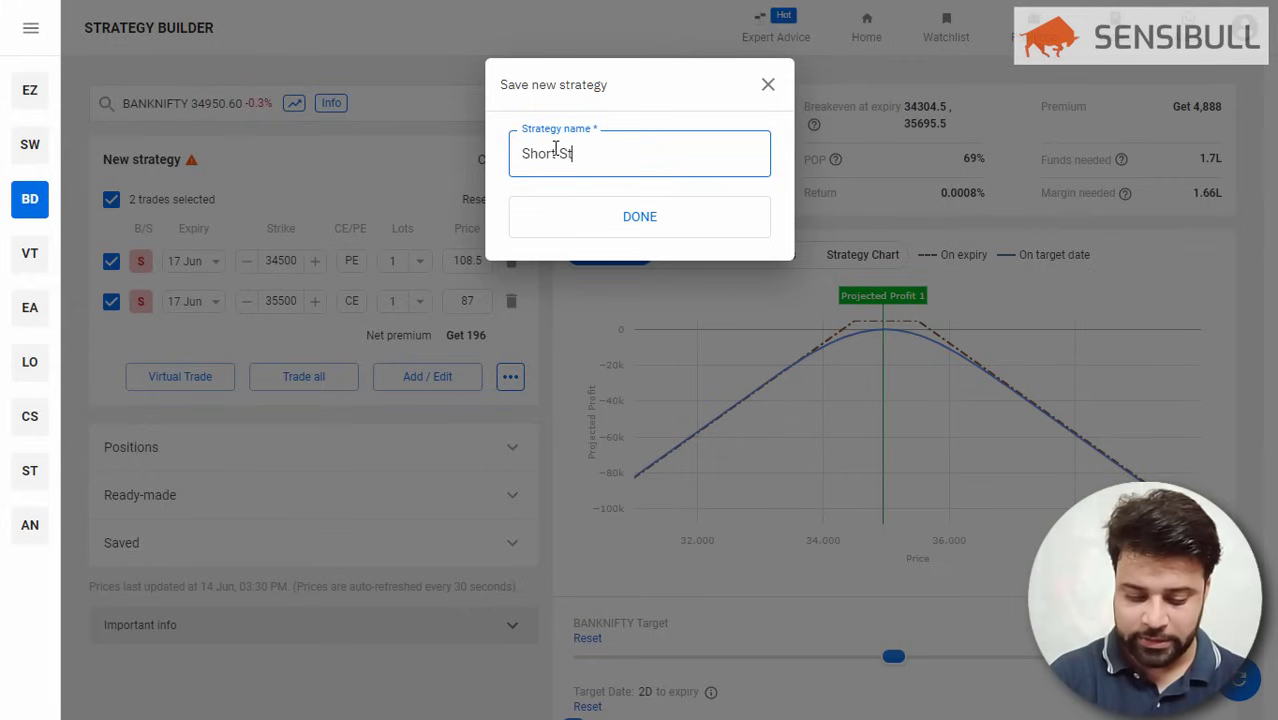
pyautogui.write('rangle 1')
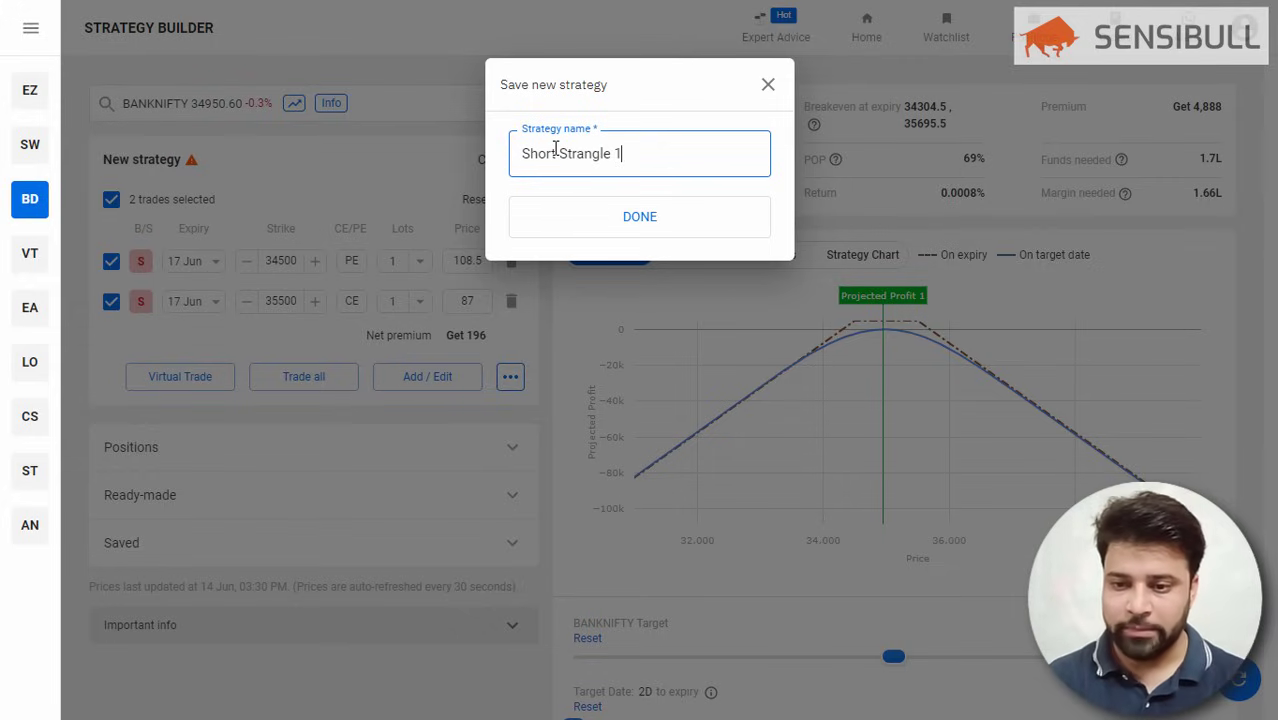
pyautogui.click(642, 216)
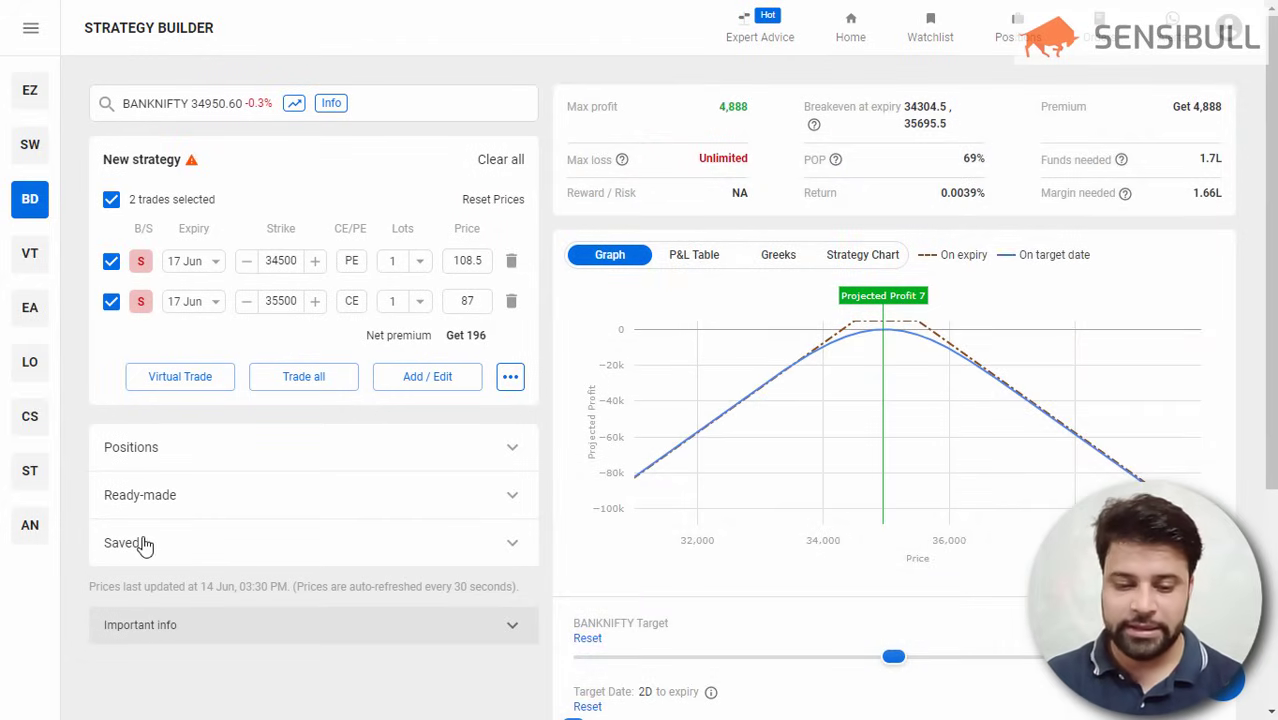
# Clear the builder and reload 'Short Strangle 1' from the Saved strategies list.
pyautogui.click(503, 166)
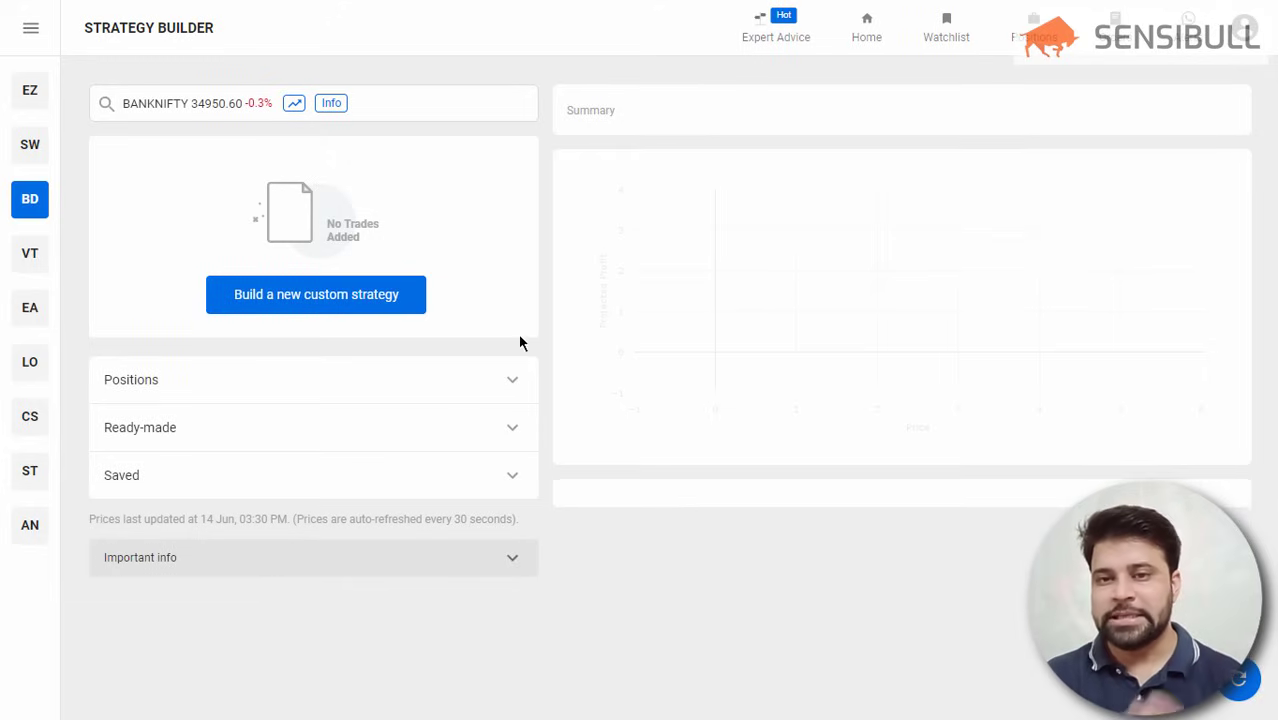
pyautogui.click(237, 478)
pyautogui.scroll(-2, 362, 430)
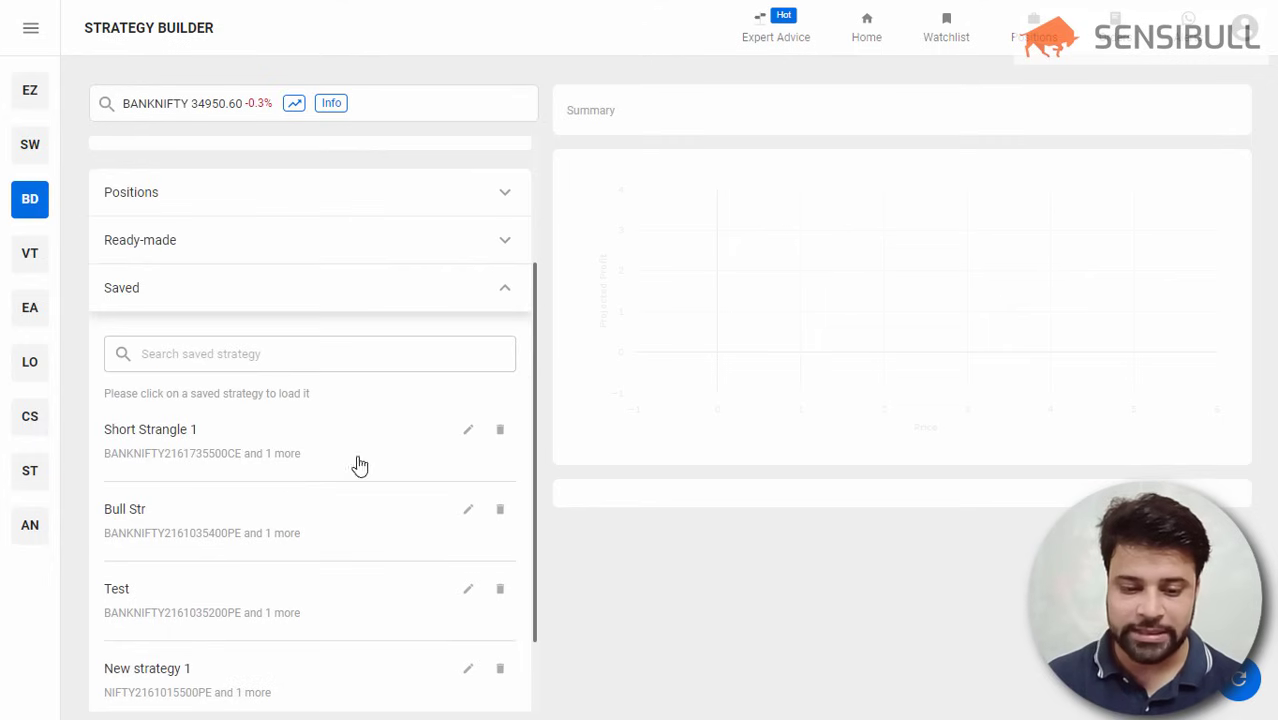
pyautogui.click(172, 434)
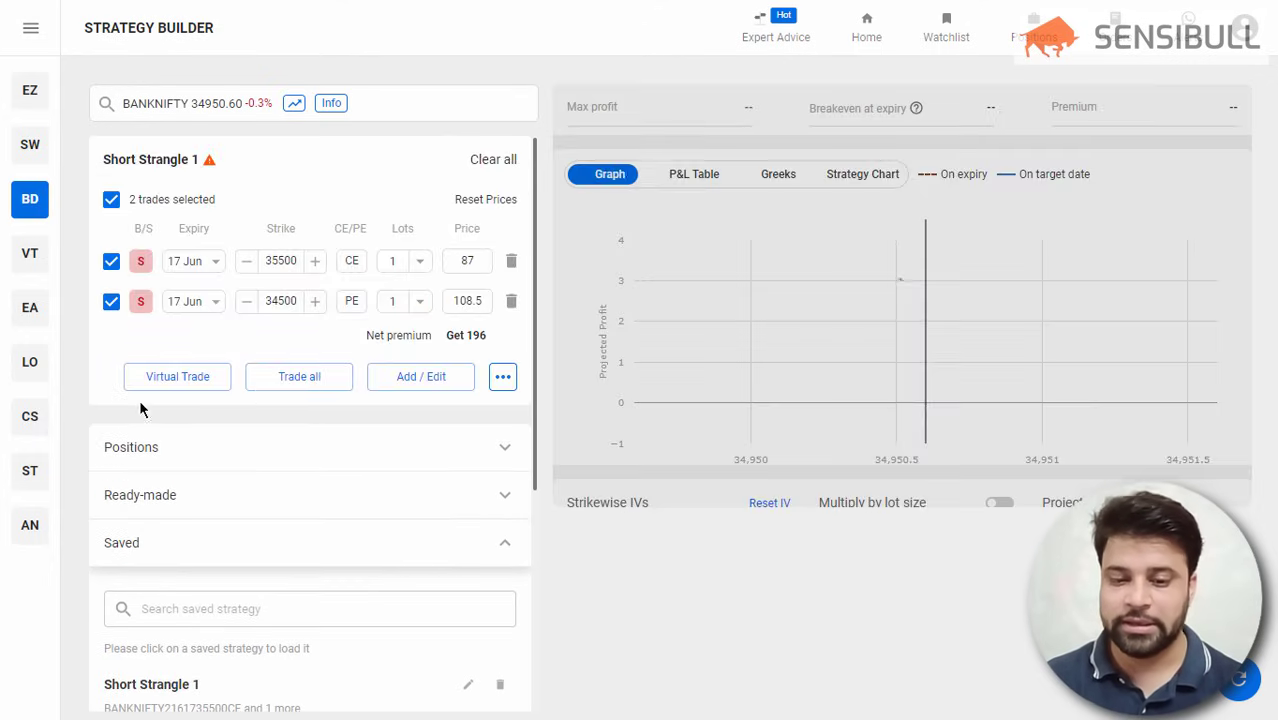